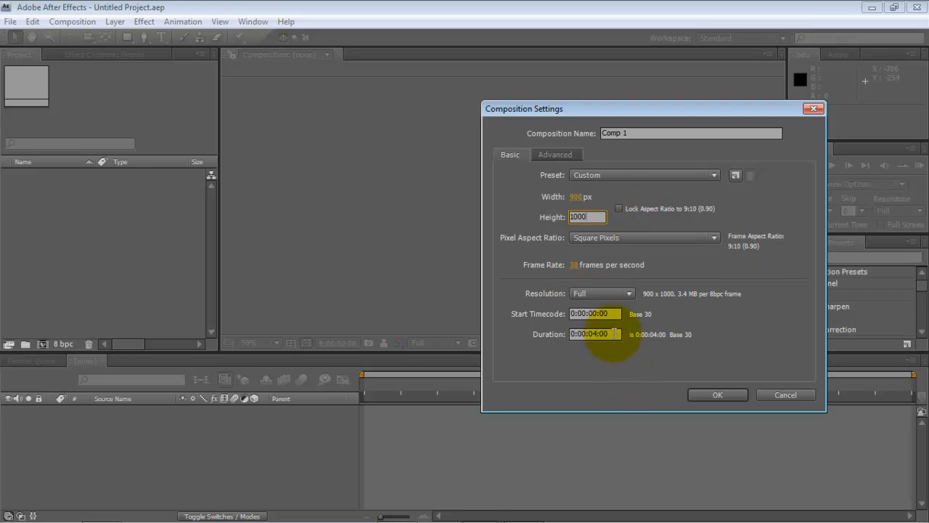
Step: Set the composition's duration to 0:00:00:01 and create the 900 x 1000 px composition
drag(613, 328, 593, 340)
text(1)
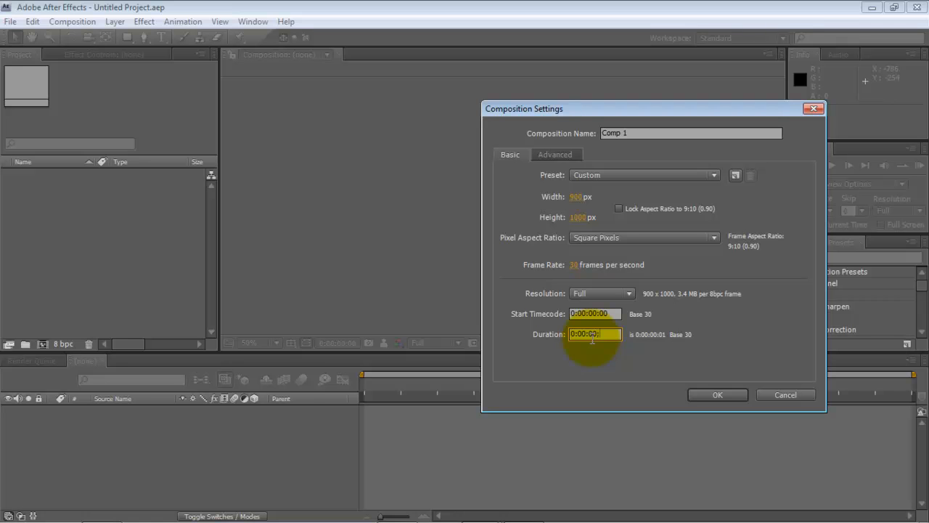
click(706, 395)
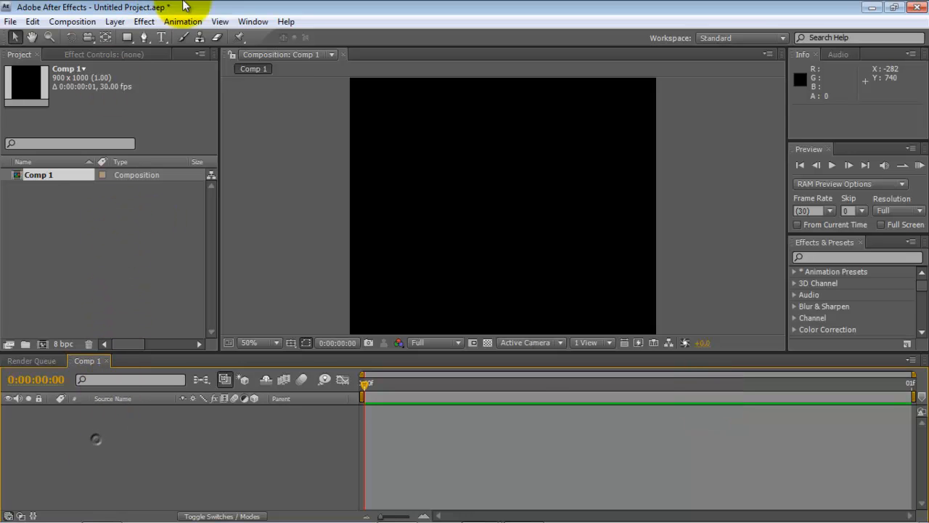
Step: Add a black solid layer that matches the composition size
click(123, 19)
mouse_move(121, 42)
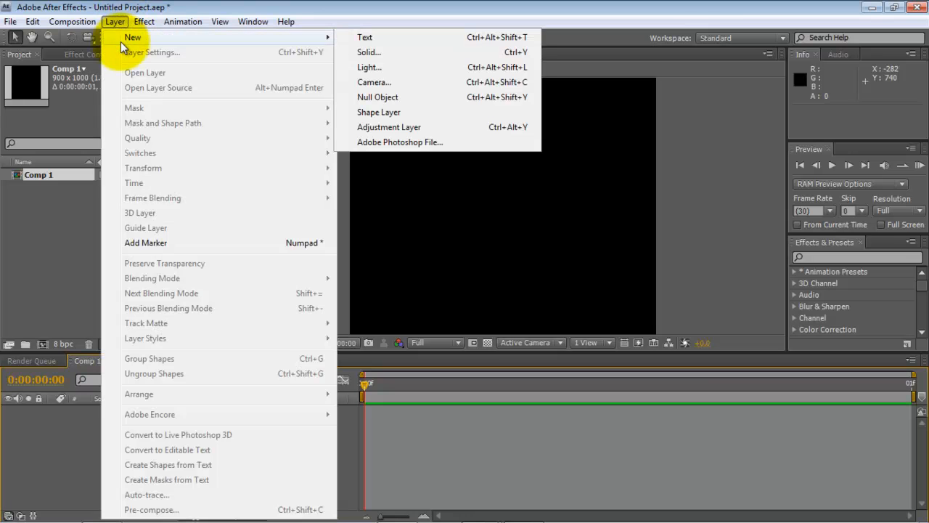
click(343, 51)
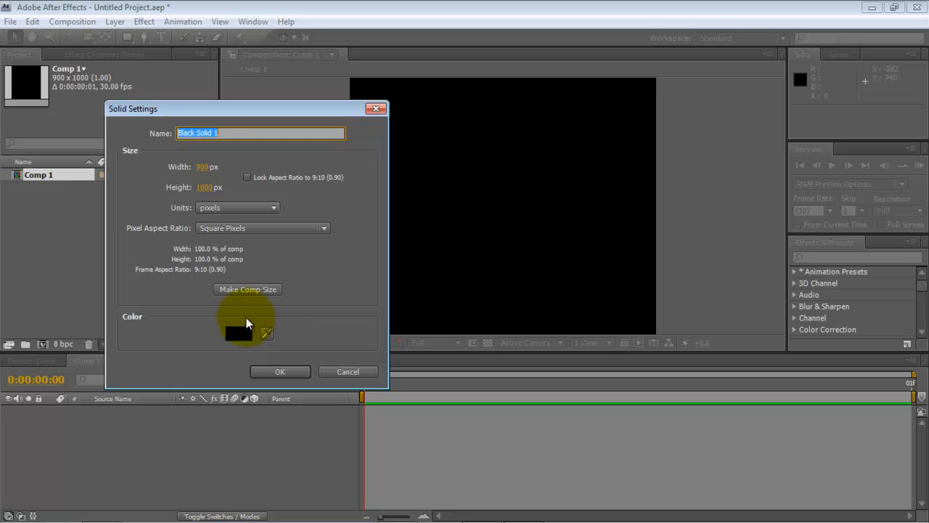
click(243, 290)
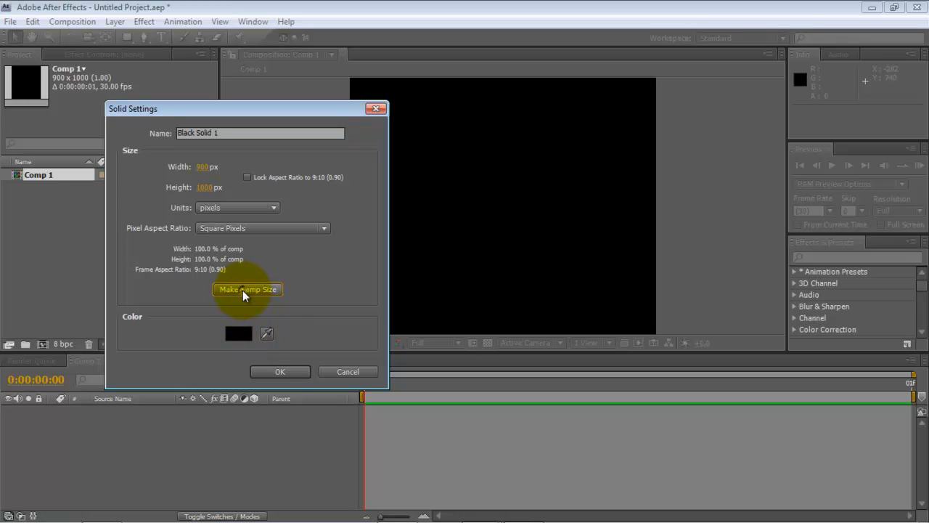
click(281, 371)
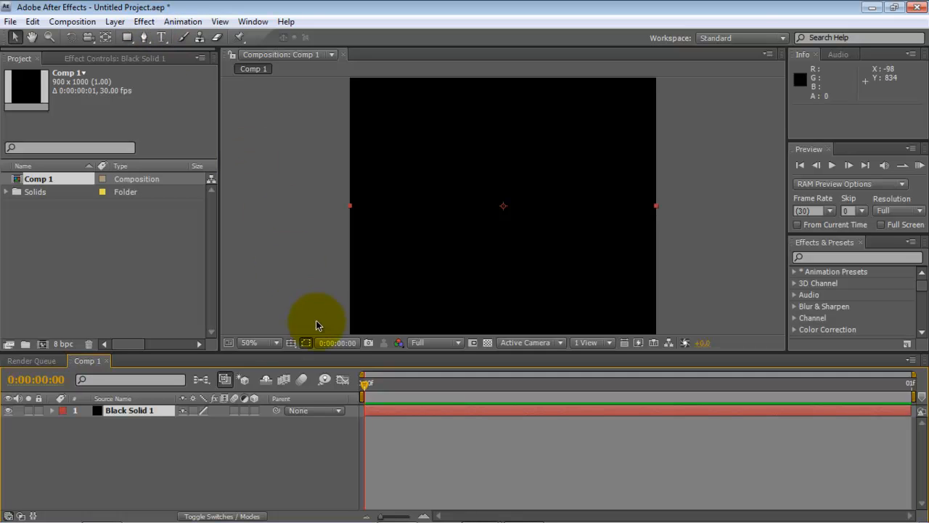
Step: Apply the Trapcode Form effect to the black solid layer
click(277, 343)
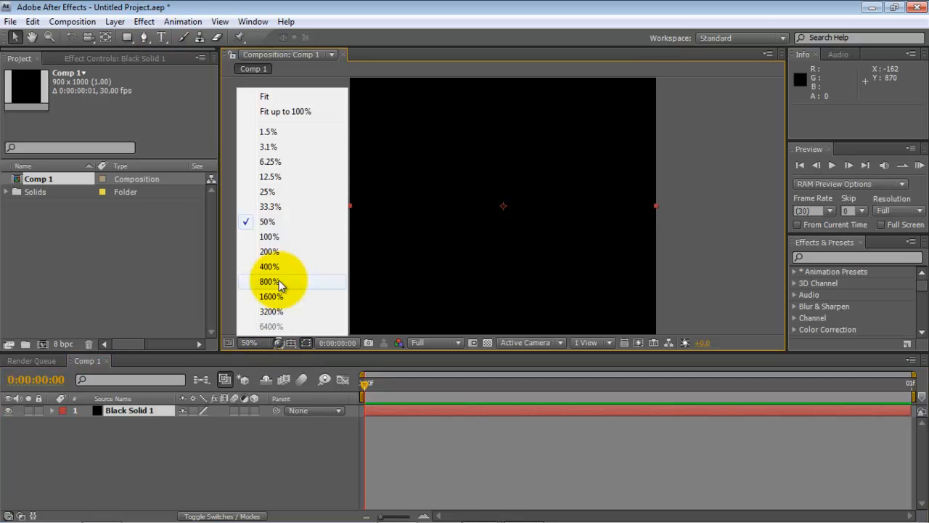
click(283, 207)
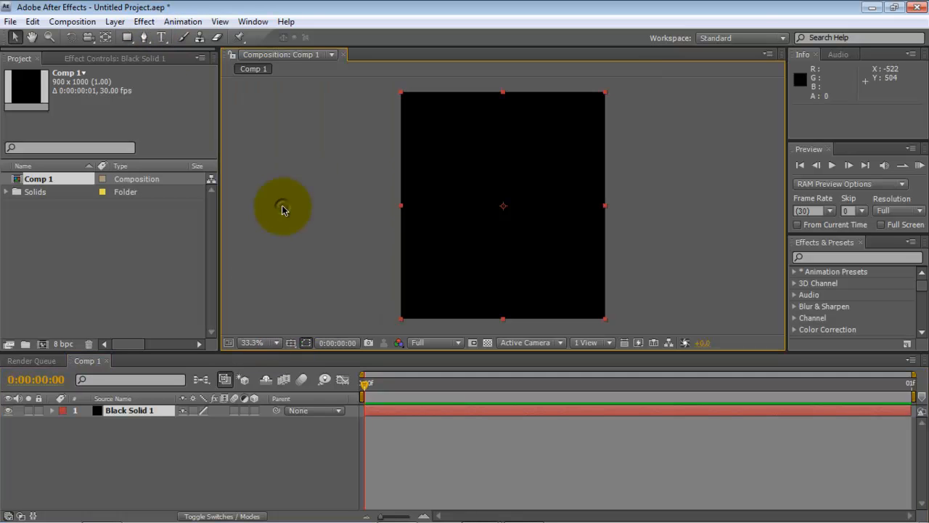
click(145, 22)
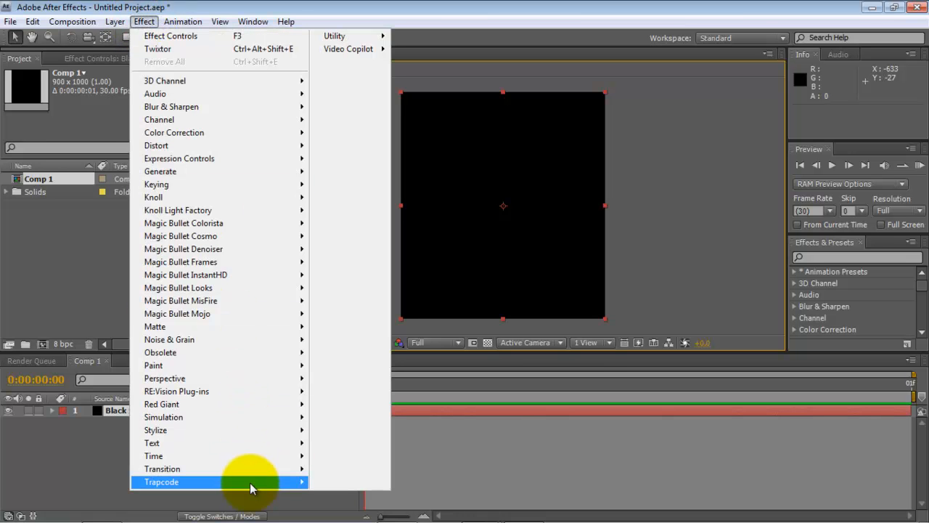
mouse_move(251, 486)
click(341, 424)
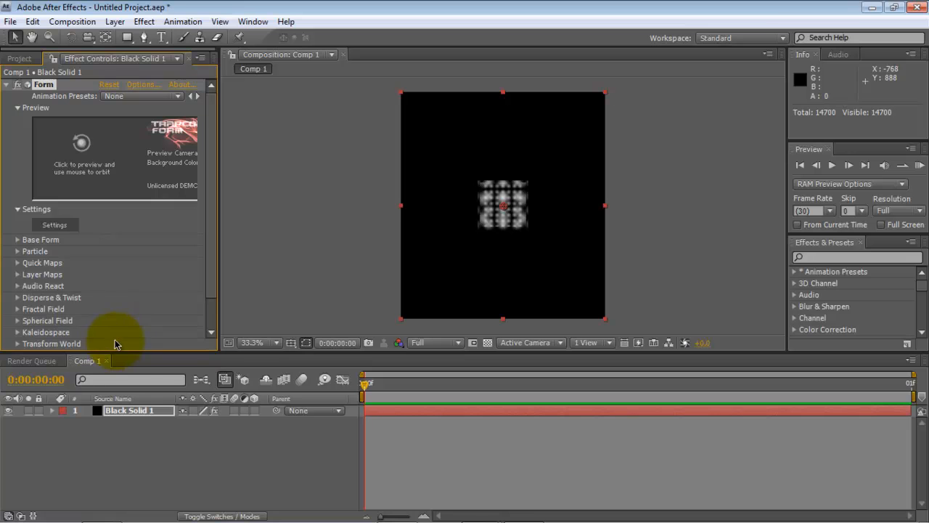
Step: Set the Base Form's Size X to 900, Size Y to 1000 and Size Z to 0
click(18, 240)
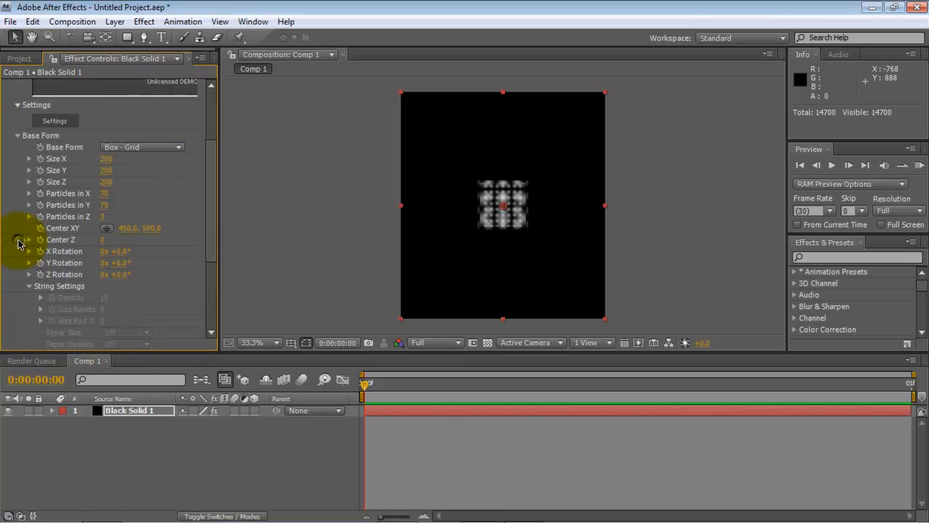
click(105, 160)
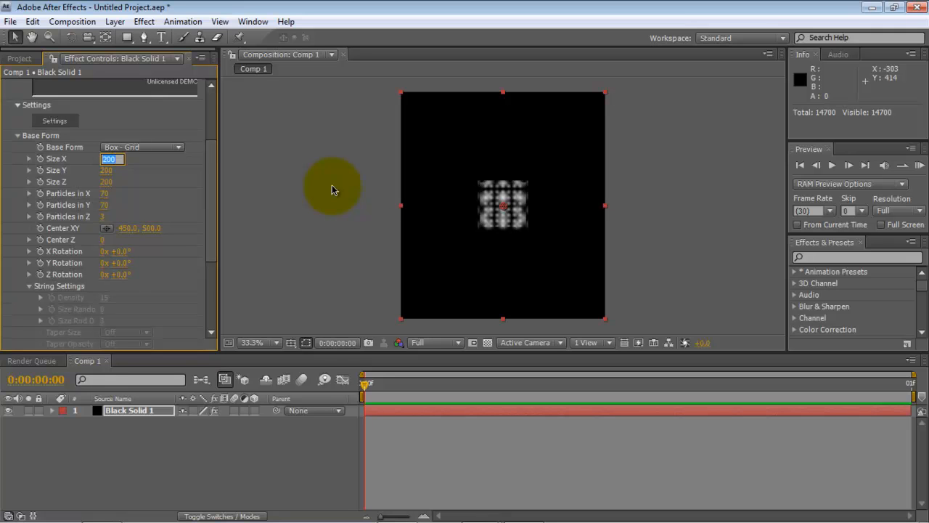
key(Tab)
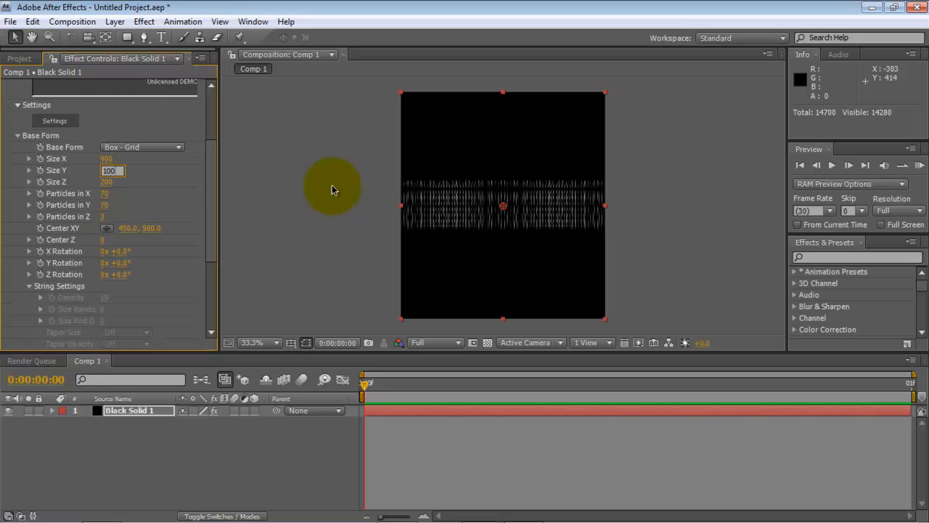
key(Tab)
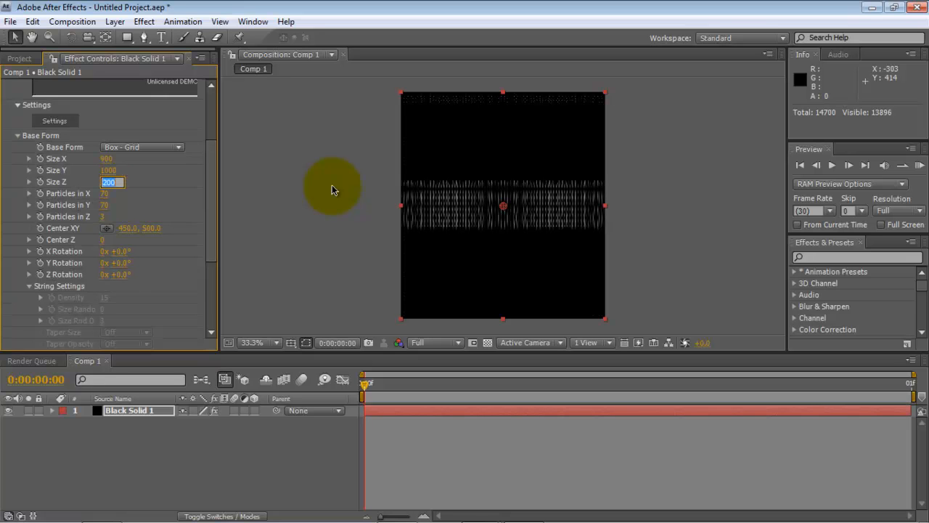
key(Return)
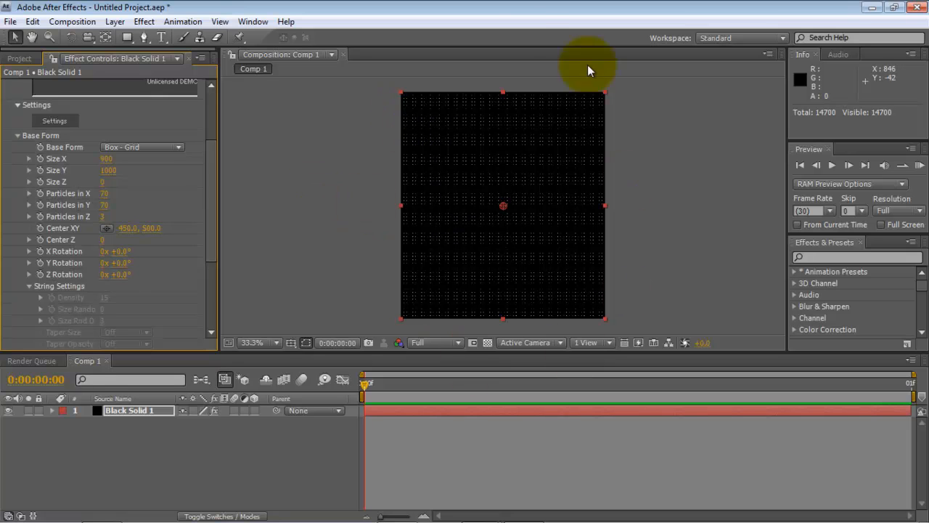
Step: Set the Base Form's Particles in X to 450 and Particles in Y to 500
click(104, 194)
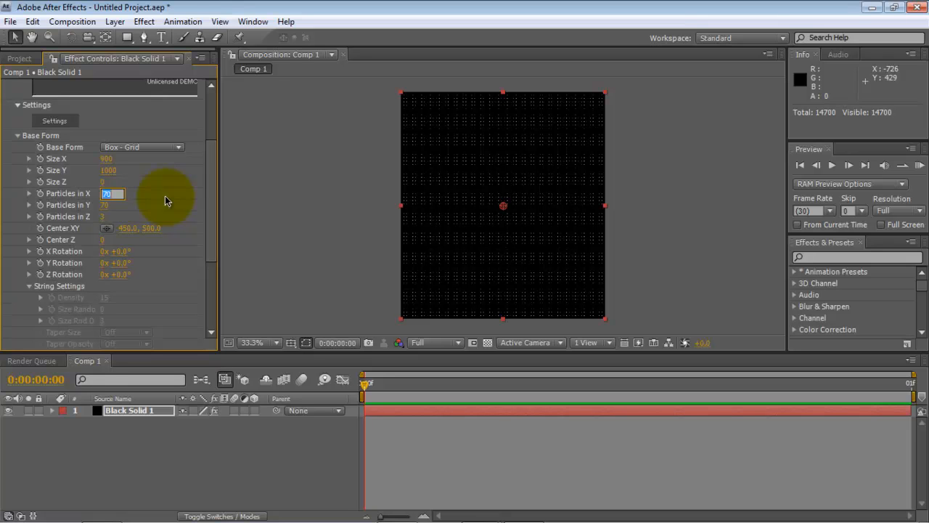
text(450)
key(Return)
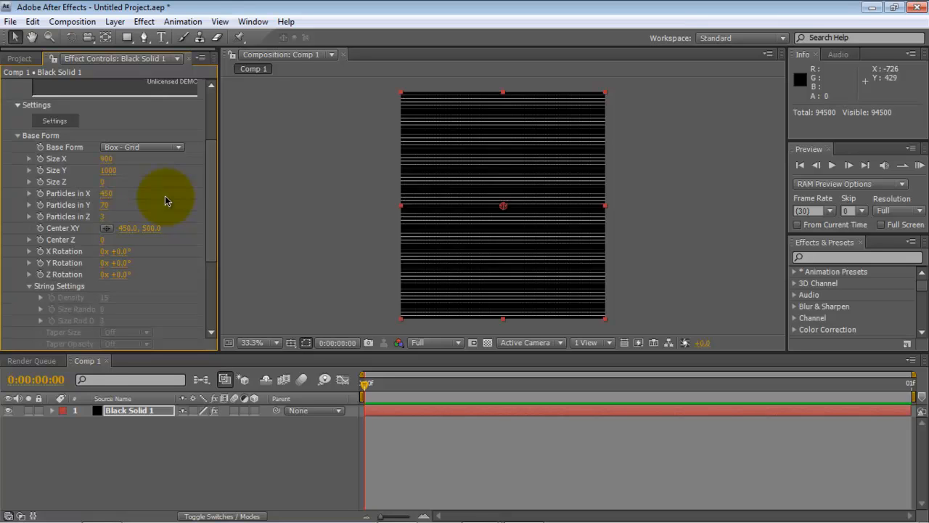
click(106, 204)
text(500)
key(Return)
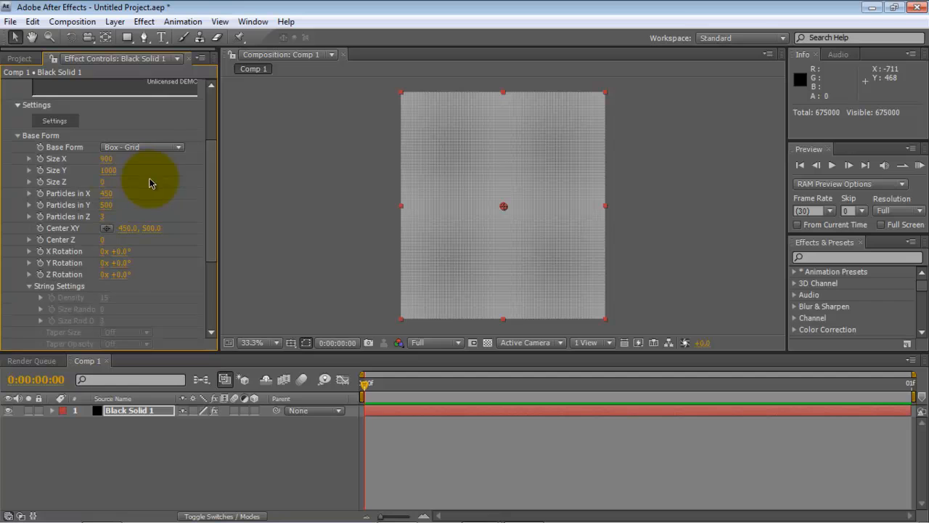
Step: Set the Base Form's Particles in Z to 1
click(19, 136)
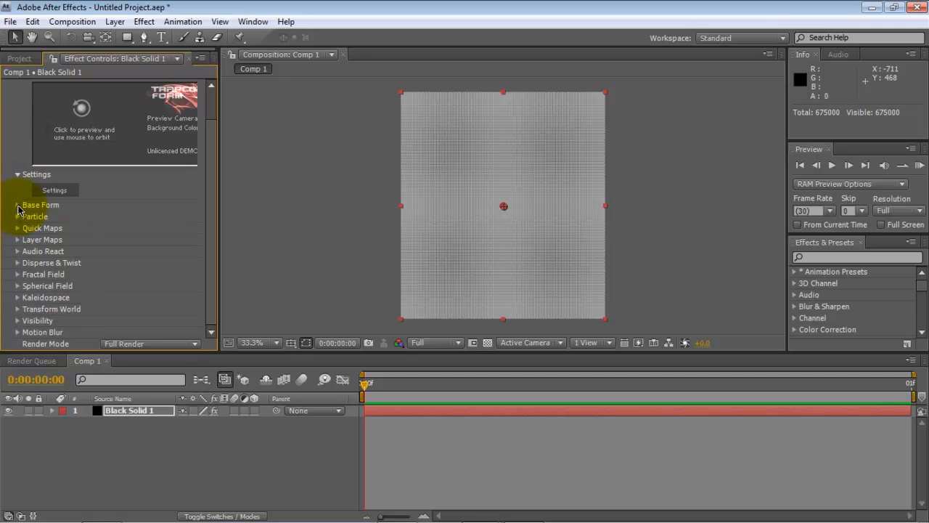
click(18, 206)
click(106, 274)
text(3)
key(Return)
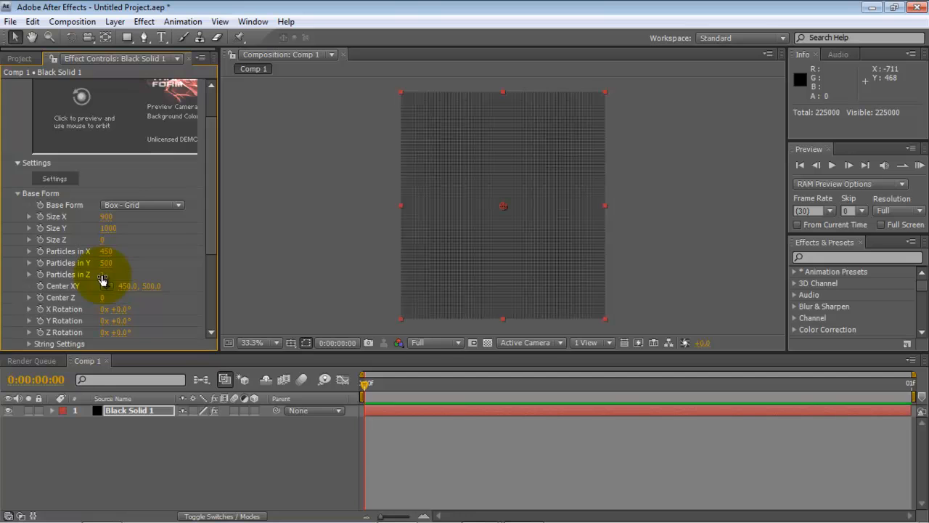
click(19, 193)
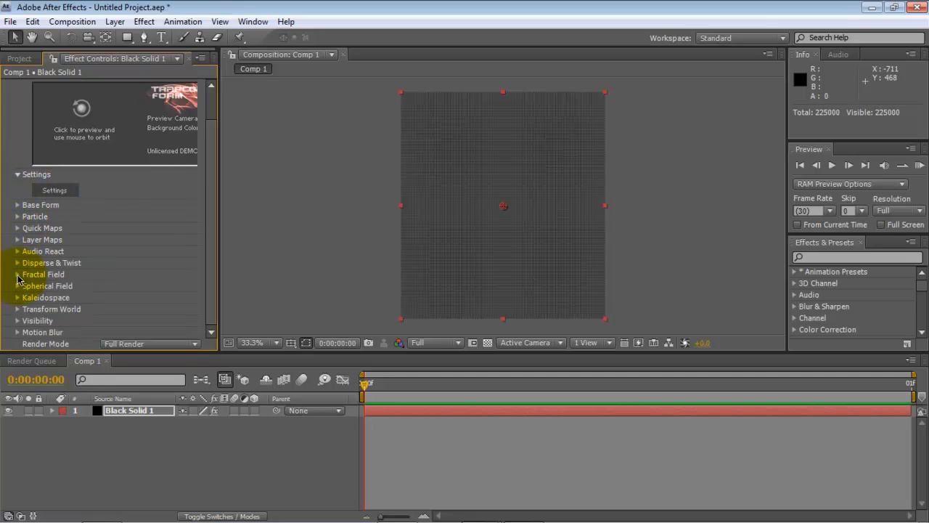
Step: Change the Form particles' color to orange, FF4800
click(19, 218)
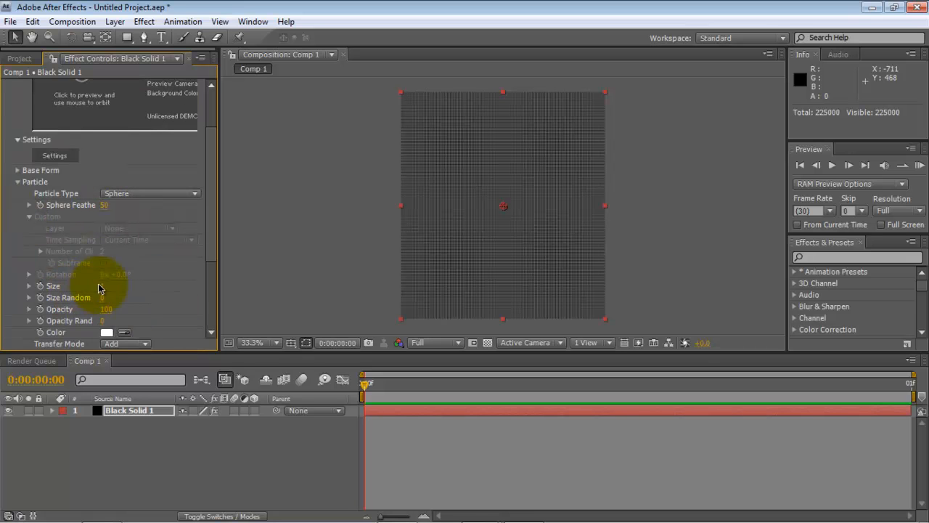
click(107, 332)
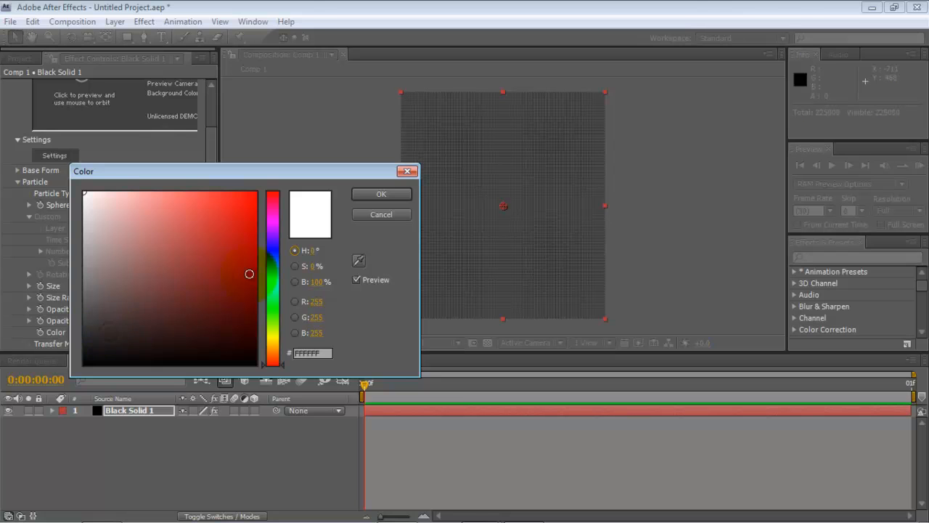
drag(274, 334, 275, 356)
drag(241, 197, 270, 181)
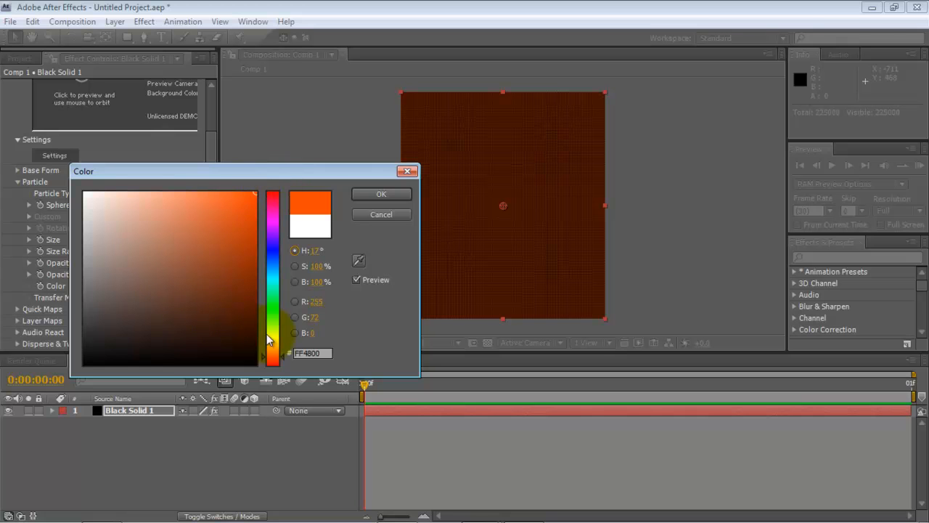
click(370, 194)
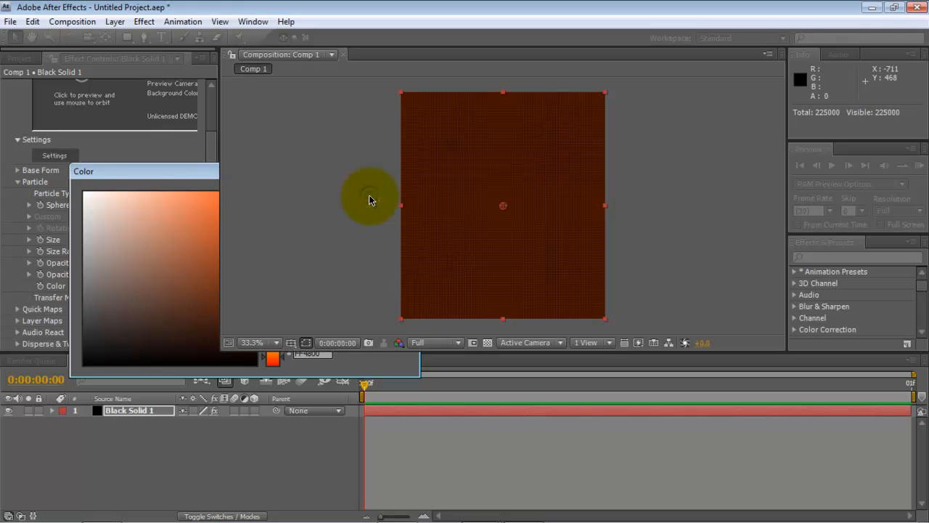
click(18, 184)
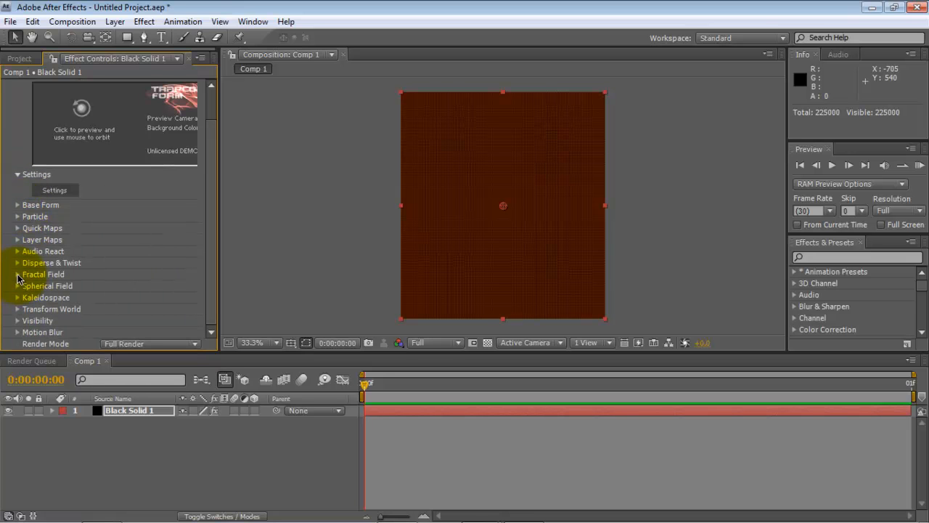
Step: Set the Fractal Field's Flow Z to 50 and its F Scale to 15
click(18, 276)
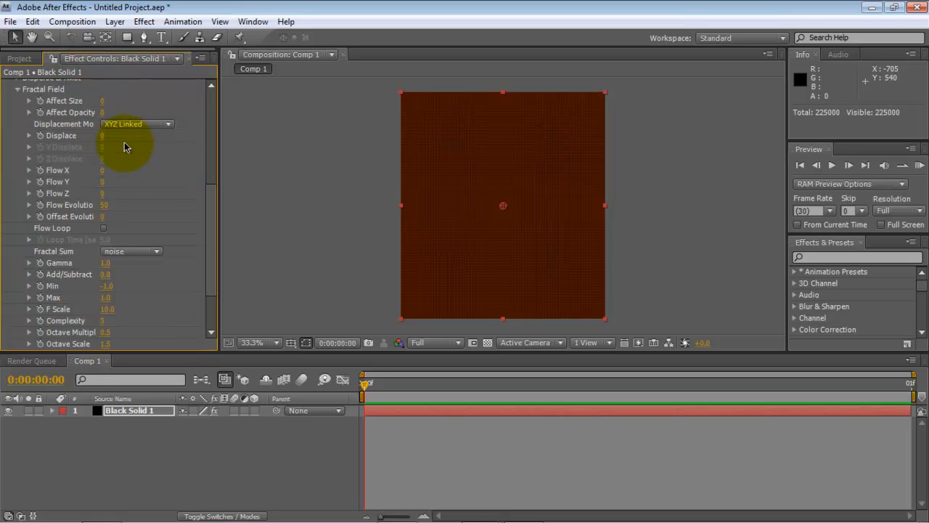
click(101, 193)
text(50)
key(Tab)
key(Tab)
key(Tab)
key(Tab)
key(Tab)
key(Tab)
key(Tab)
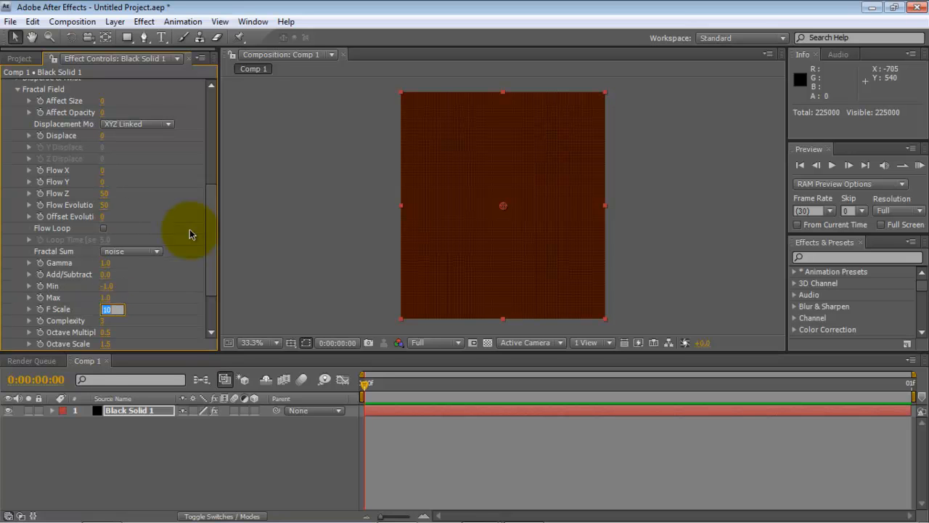
text(15)
key(Return)
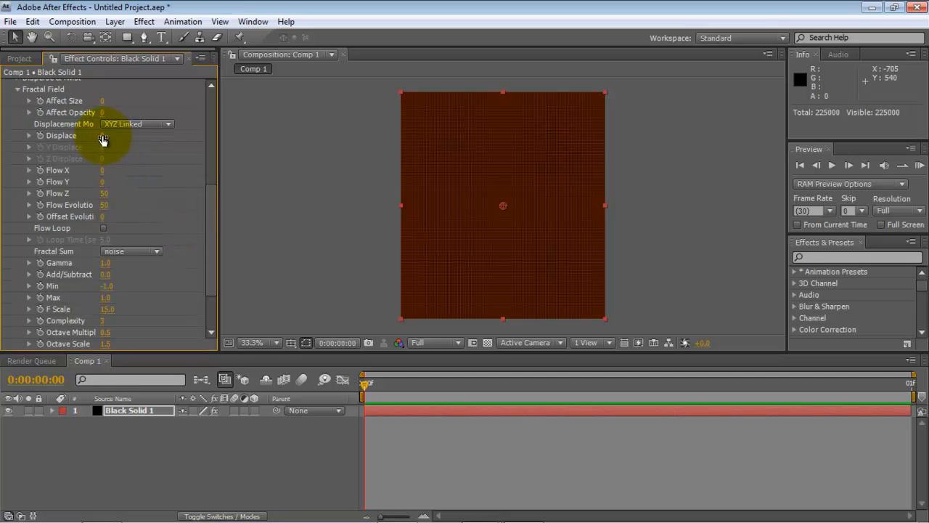
Step: Adjust the Fractal Field's Displace amount to 35
drag(103, 139, 242, 141)
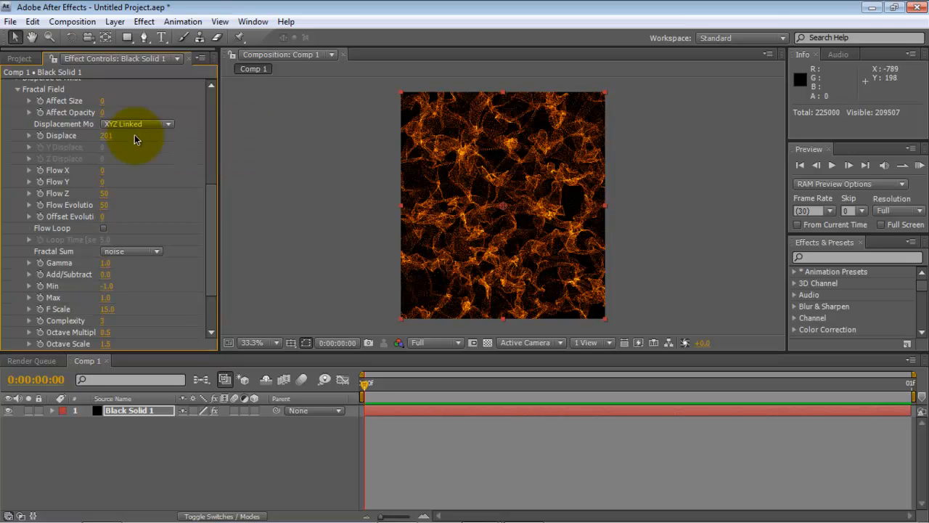
drag(108, 137, 88, 137)
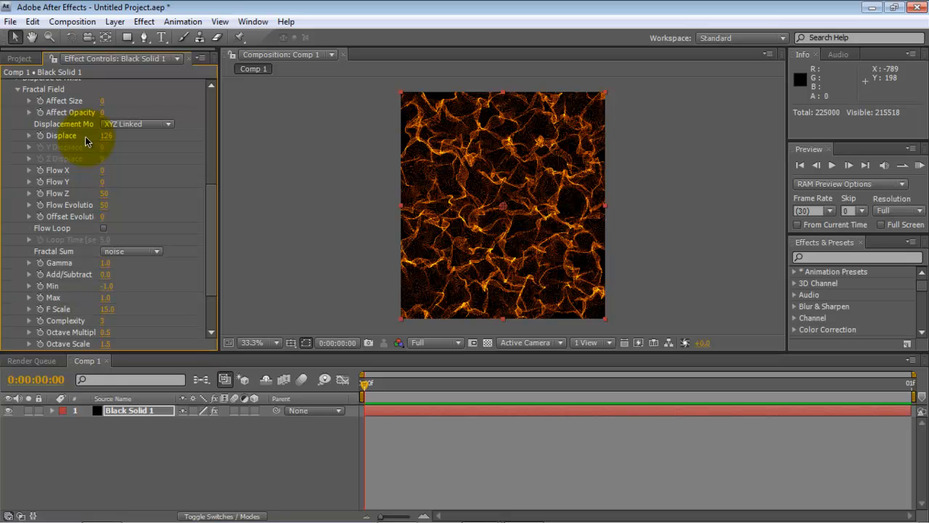
drag(106, 141, 65, 145)
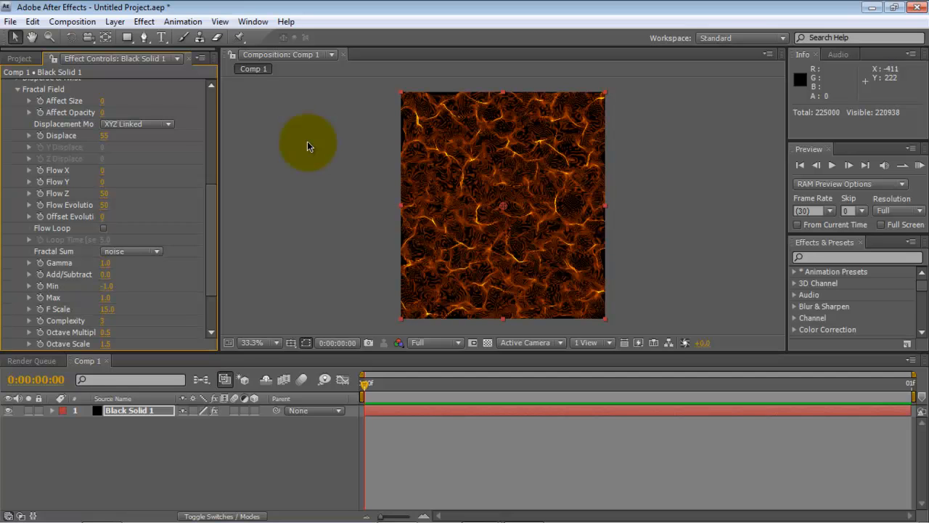
drag(104, 138, 92, 141)
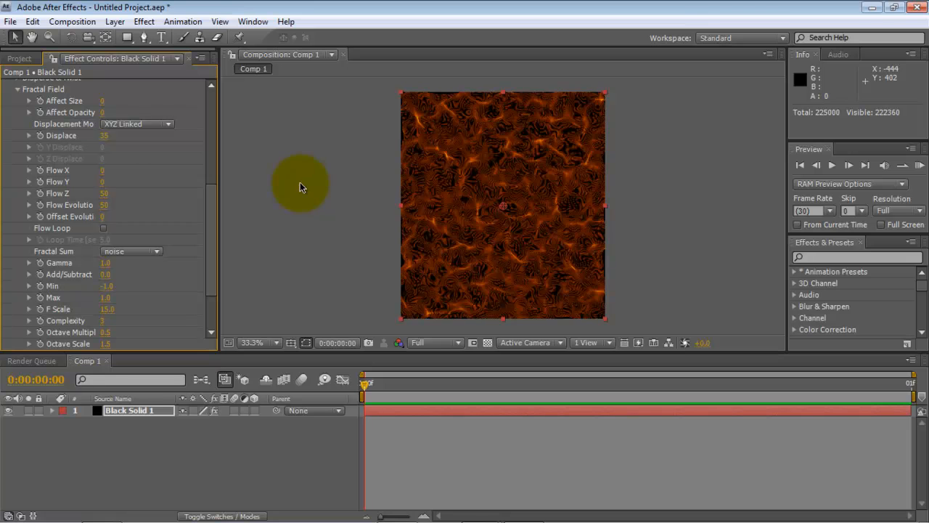
Step: Zoom the composition to 100% and pan across it to examine the displaced particle texture
click(264, 342)
click(276, 236)
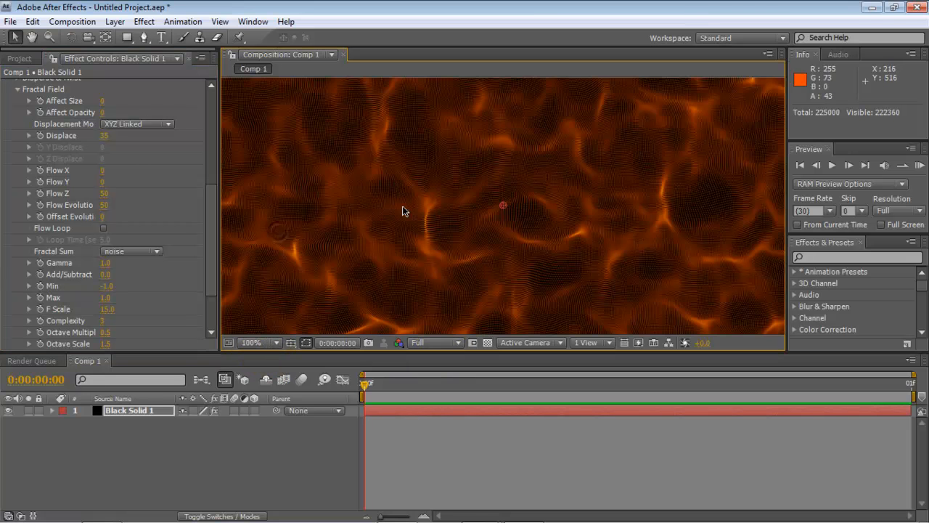
click(32, 37)
drag(398, 182, 378, 99)
mouse_move(404, 257)
mouse_down()
mouse_move(392, 126)
mouse_move(413, 259)
mouse_up()
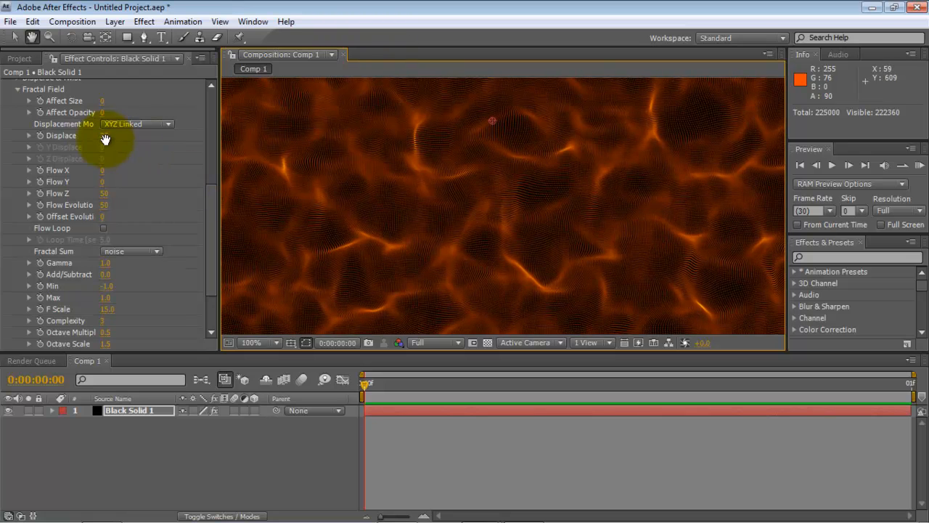
Step: Set the Fractal Field's Displace amount to 50 and collapse the Fractal Field settings
key(v)
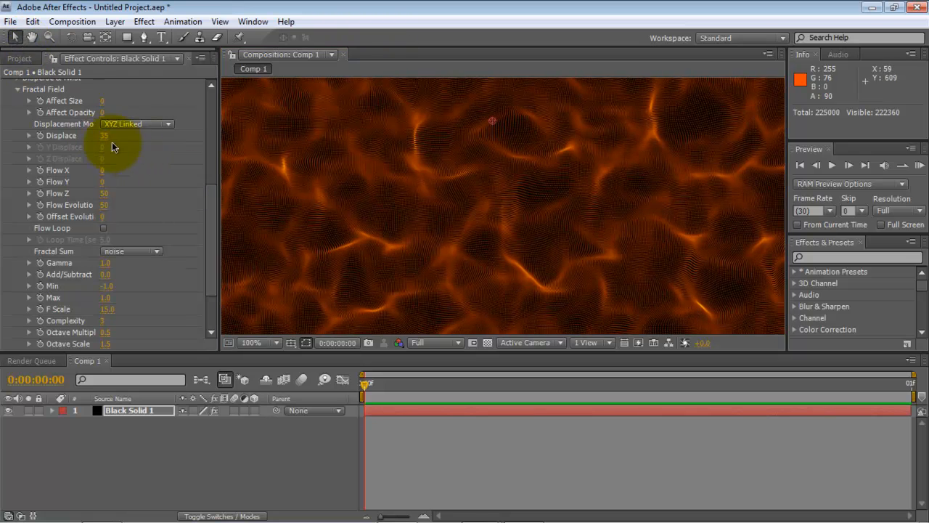
drag(111, 137, 117, 138)
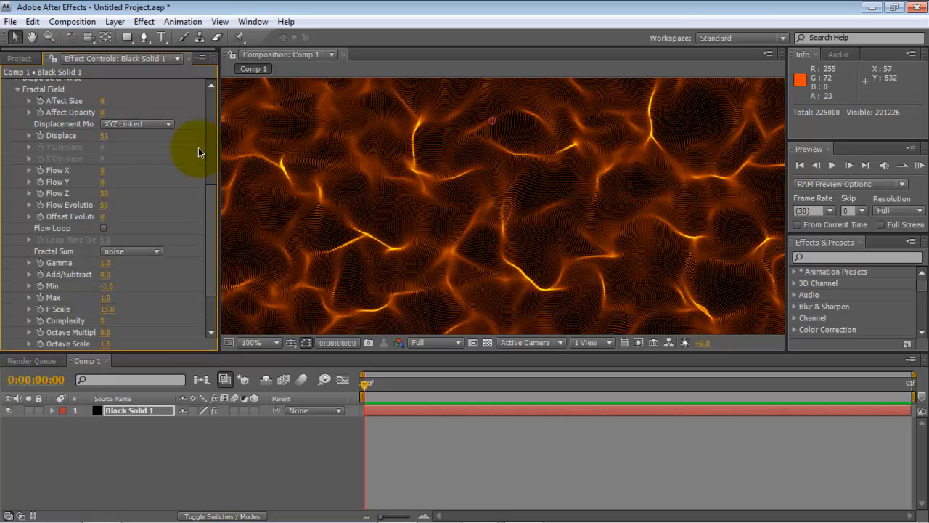
click(105, 137)
text(50)
key(Return)
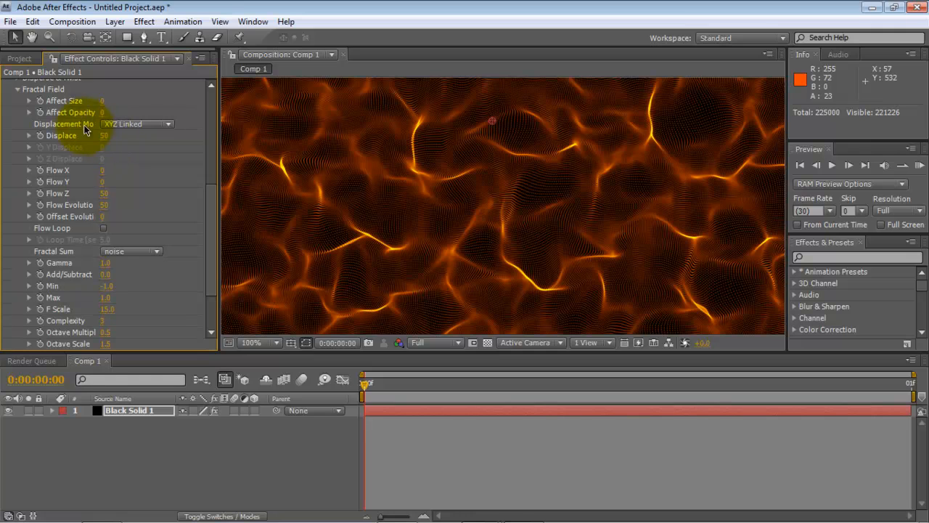
click(19, 90)
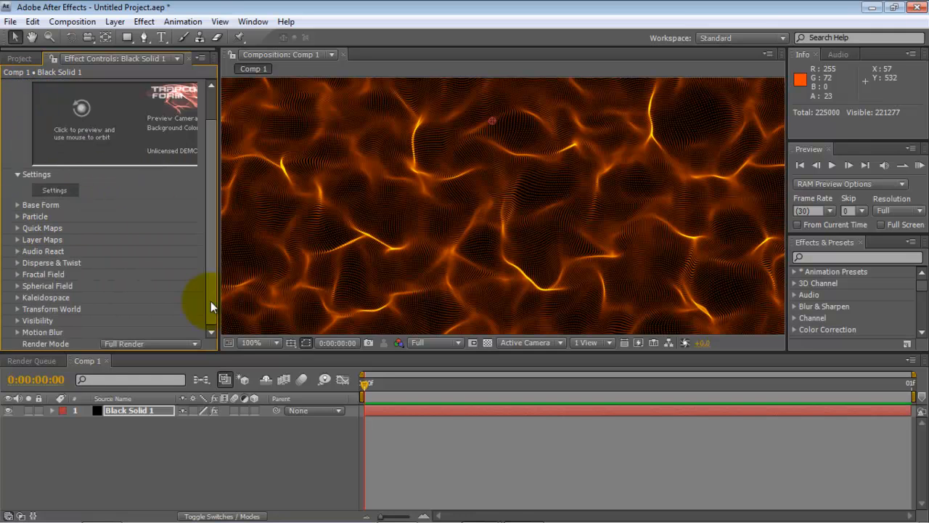
Step: Bring the whole composition into view at 33.3% and add Comp 1 to the render queue
click(268, 342)
click(269, 343)
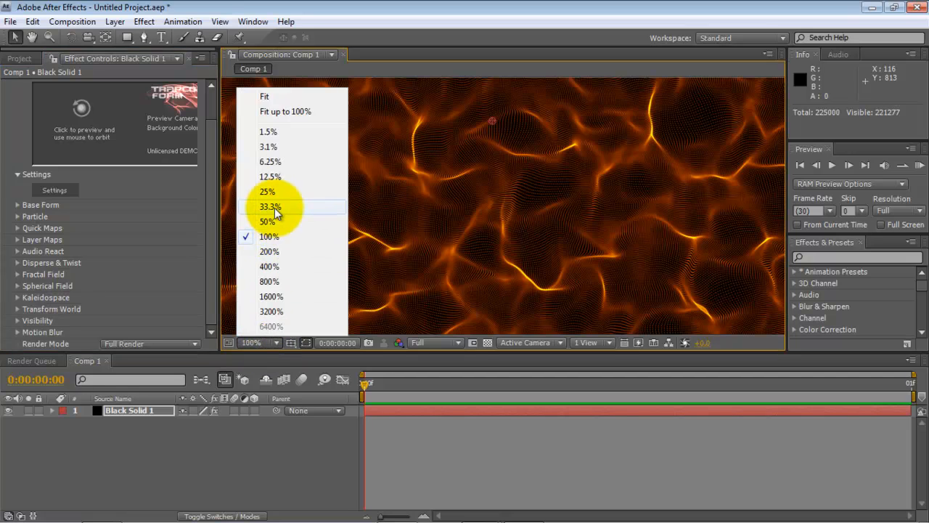
click(274, 207)
click(31, 37)
drag(327, 226, 332, 252)
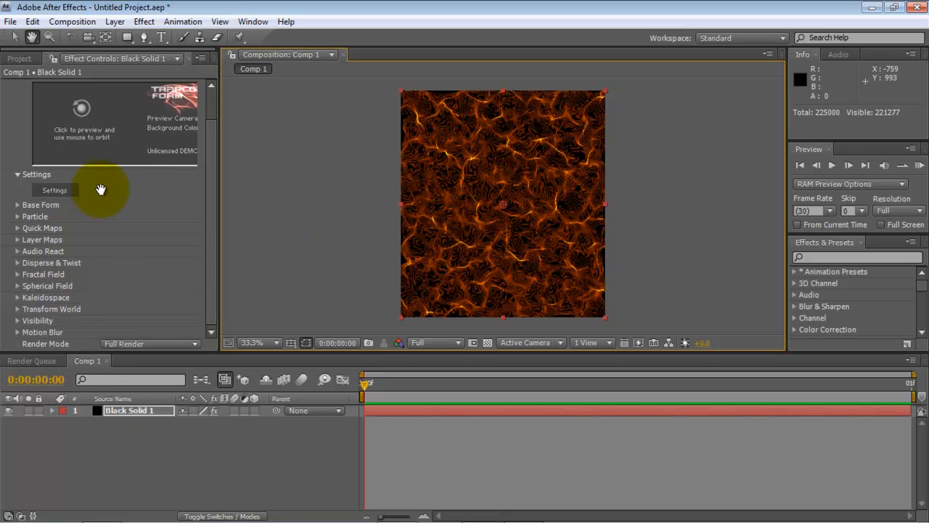
click(13, 39)
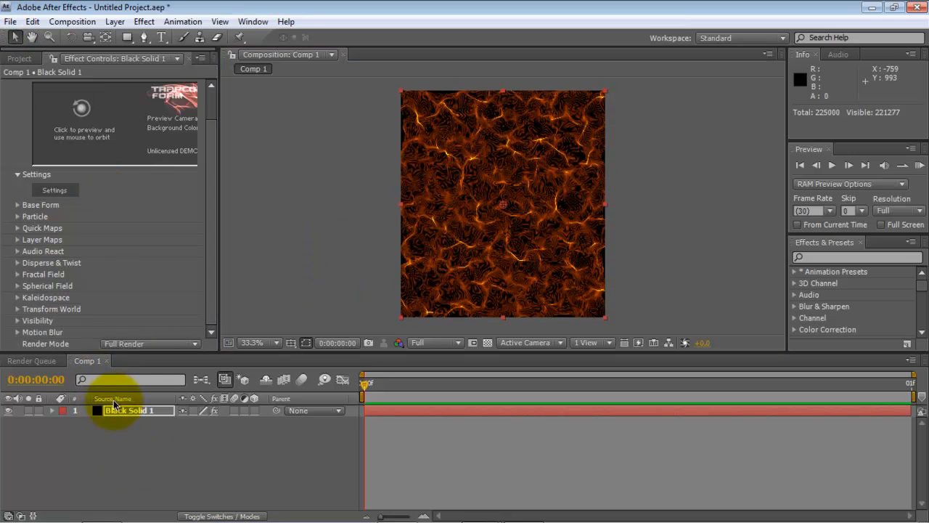
click(112, 411)
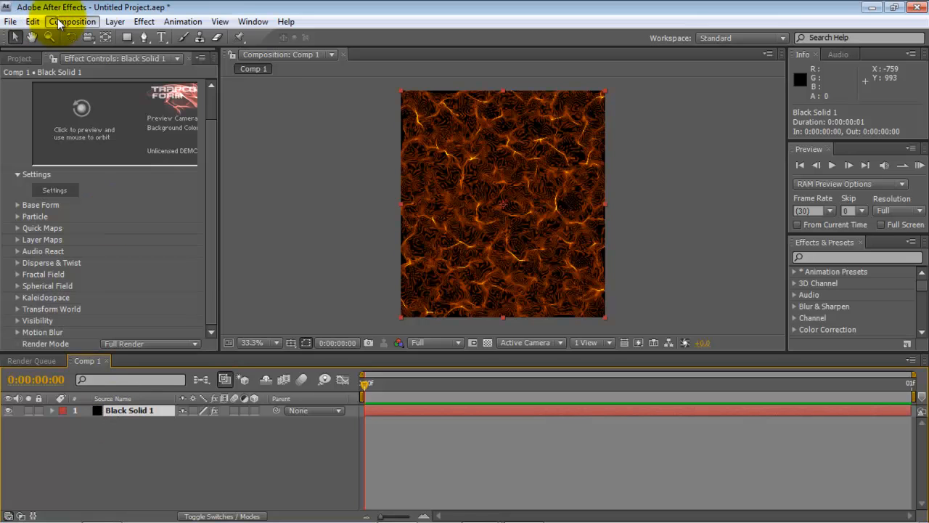
click(72, 21)
click(97, 139)
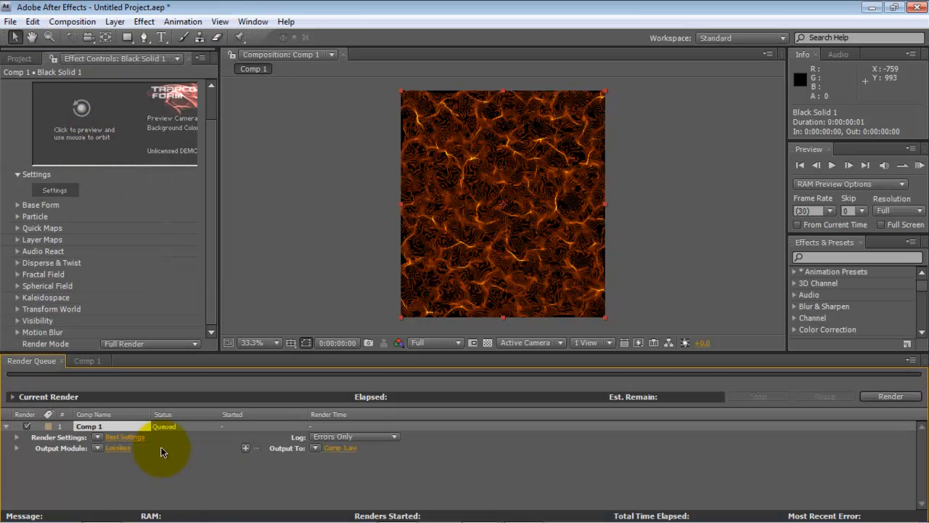
Step: Configure the output module for a PNG Sequence with RGB + Alpha channels
click(113, 448)
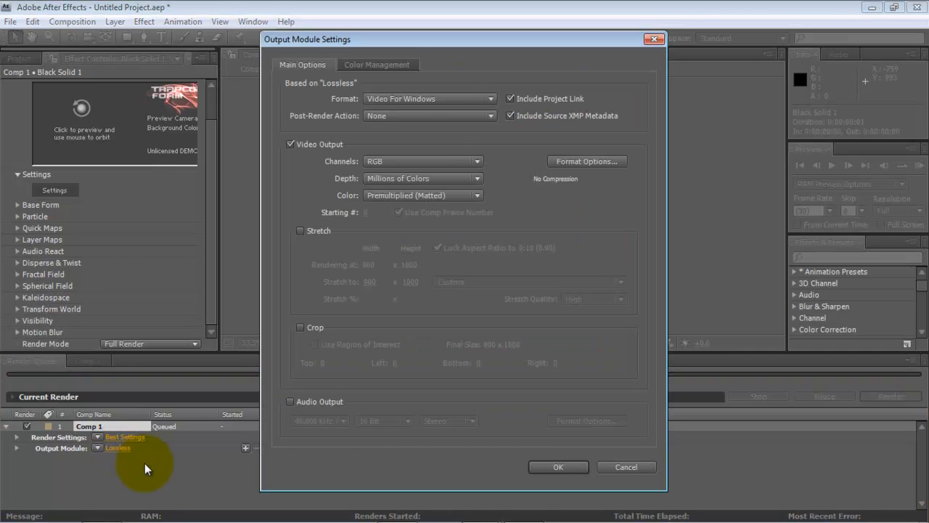
click(424, 96)
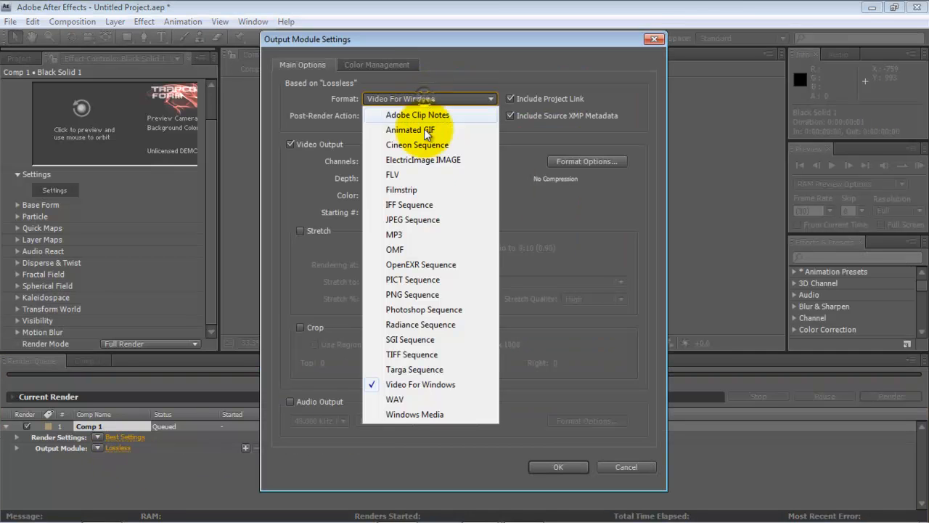
click(415, 295)
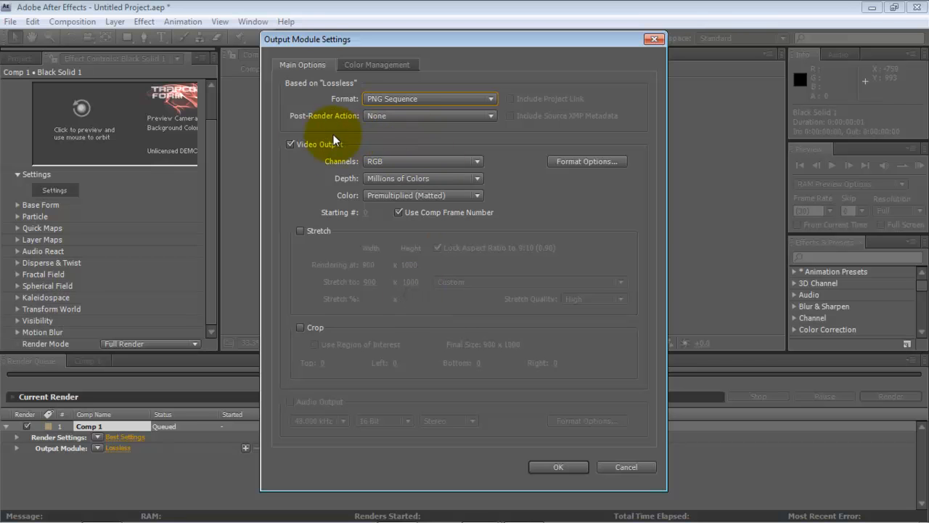
click(393, 158)
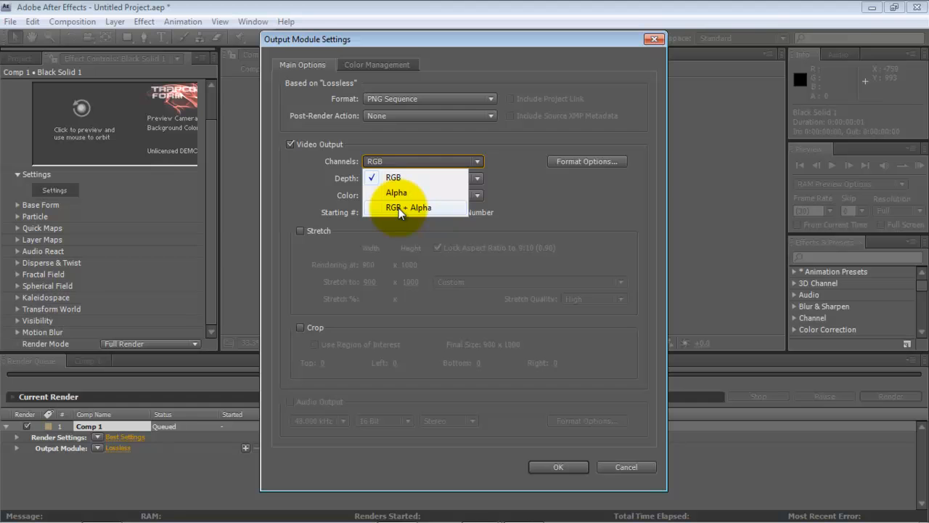
click(399, 207)
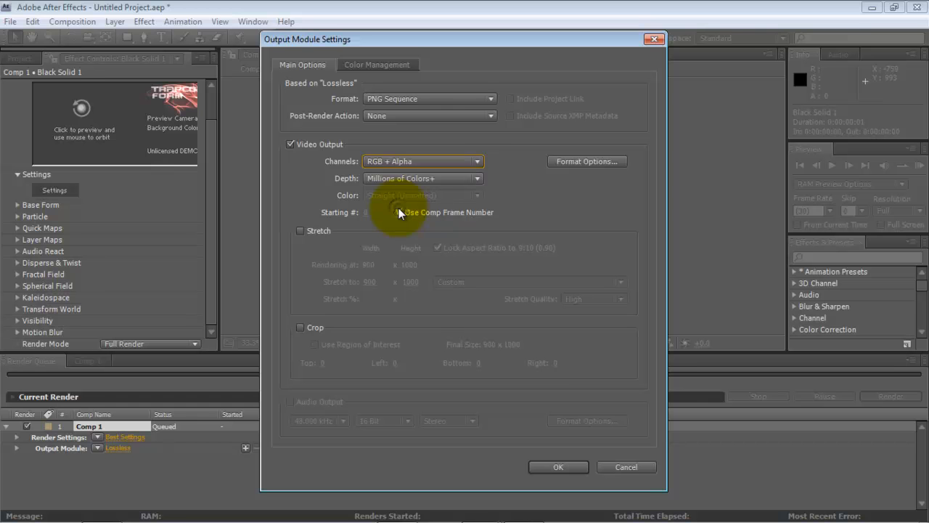
click(551, 466)
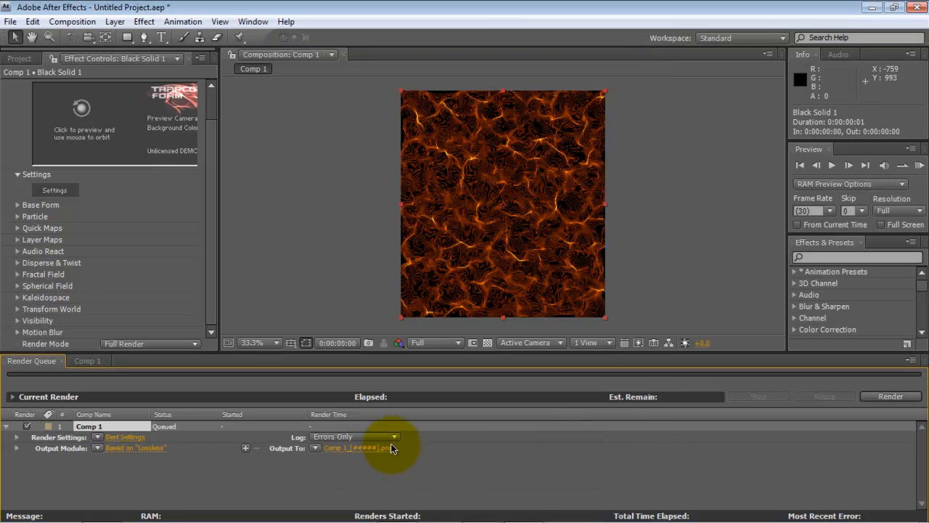
click(337, 449)
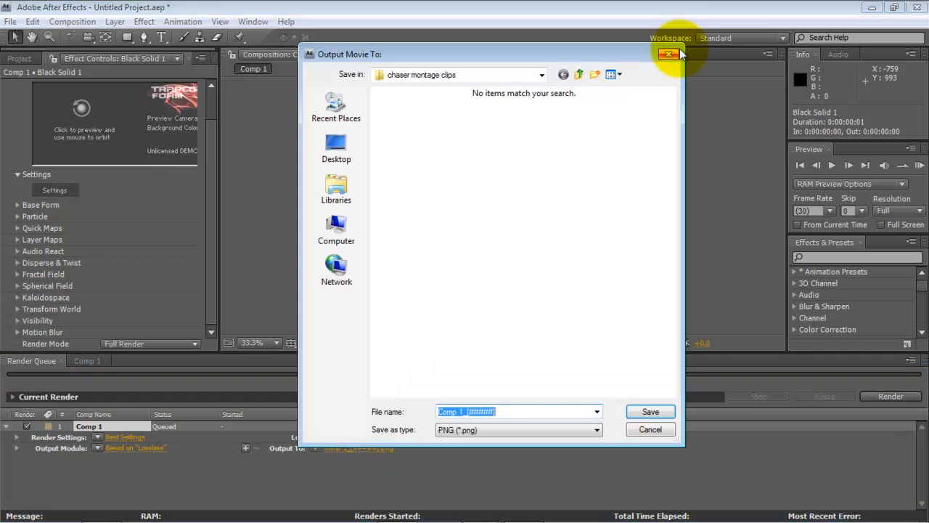
click(579, 75)
drag(667, 104, 691, 36)
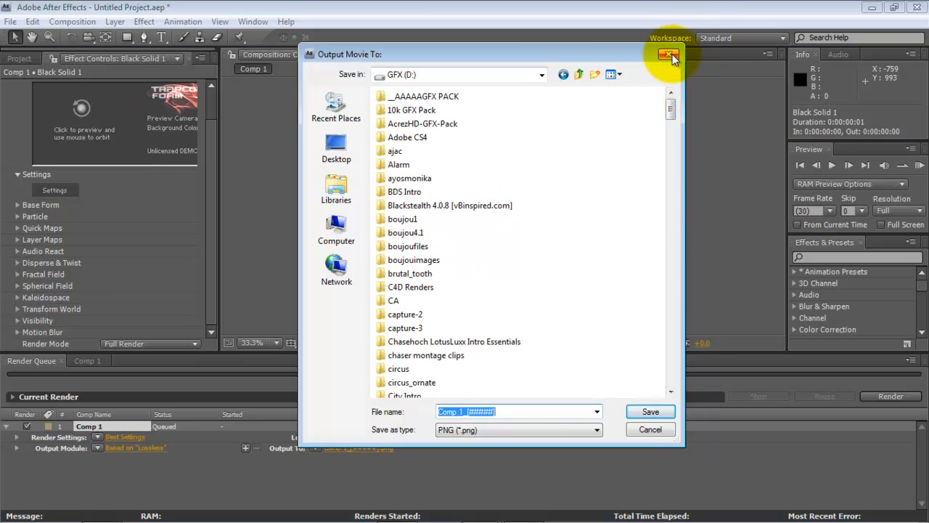
click(669, 55)
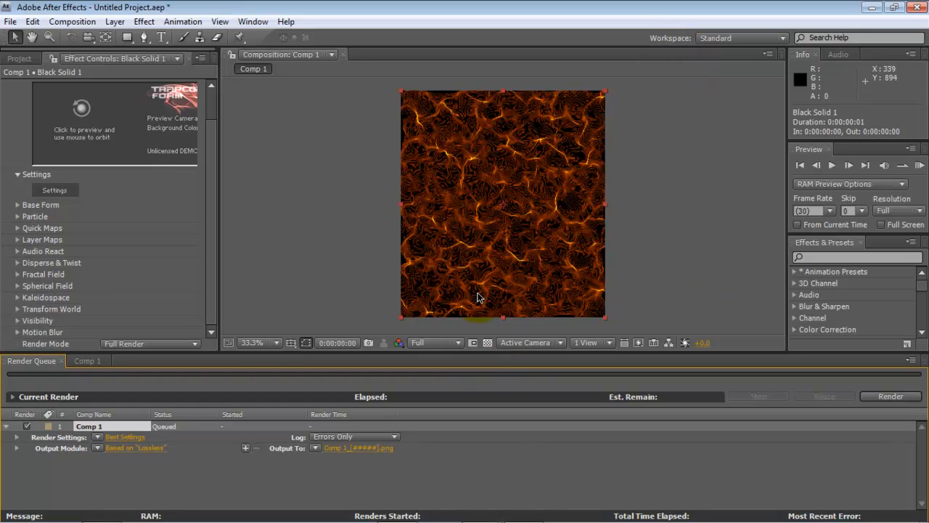
Step: Switch to Photoshop and copy the entire Orange.png texture
key(alt+Tab)
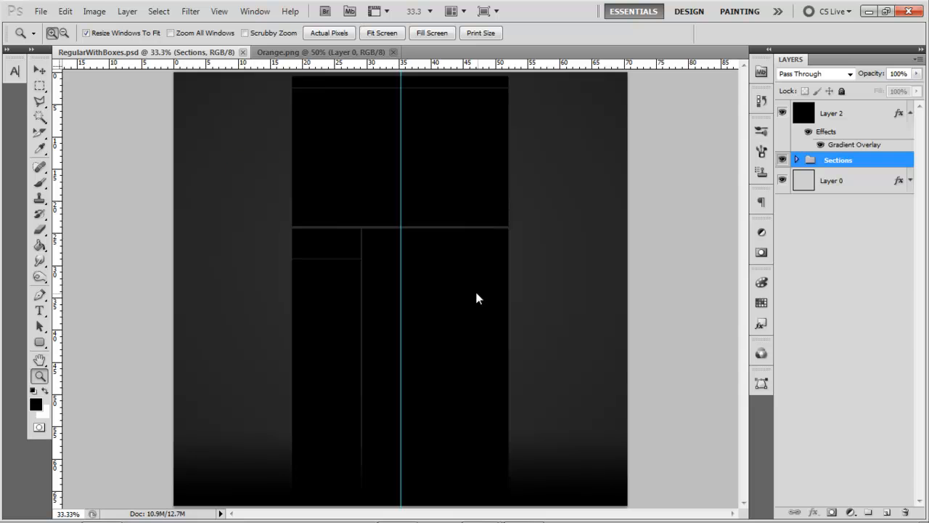
click(40, 86)
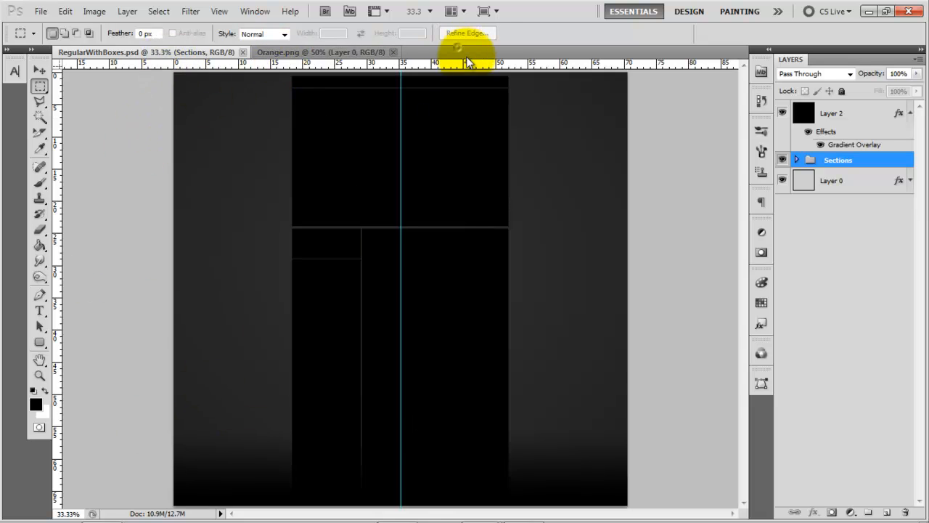
drag(515, 70, 304, 249)
click(309, 249)
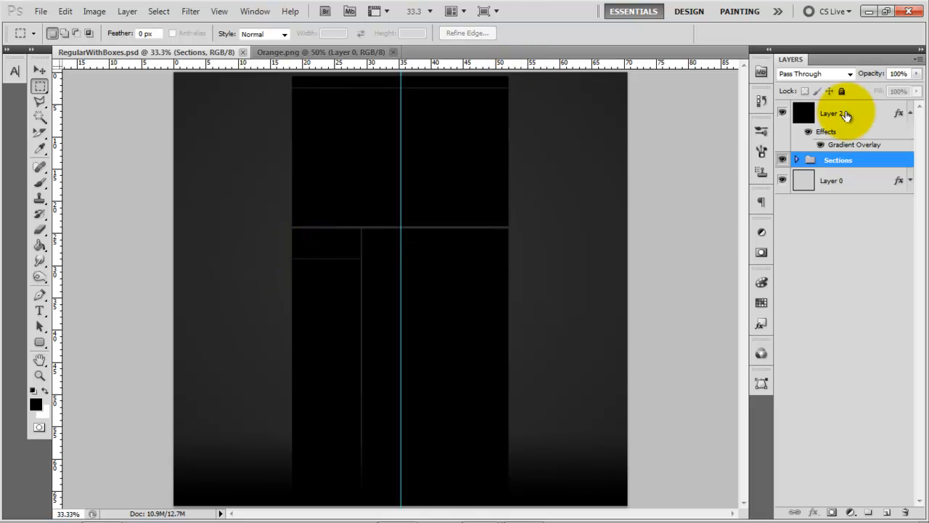
click(262, 52)
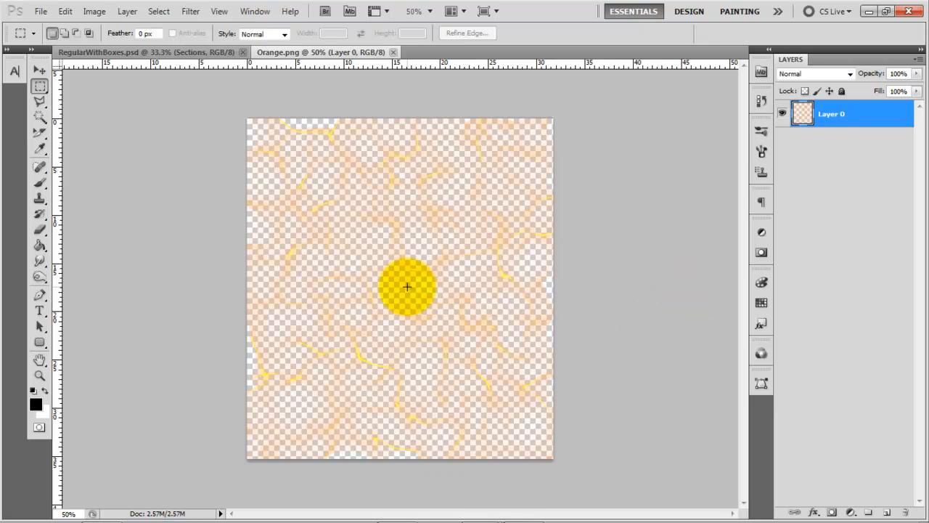
key(ctrl+a)
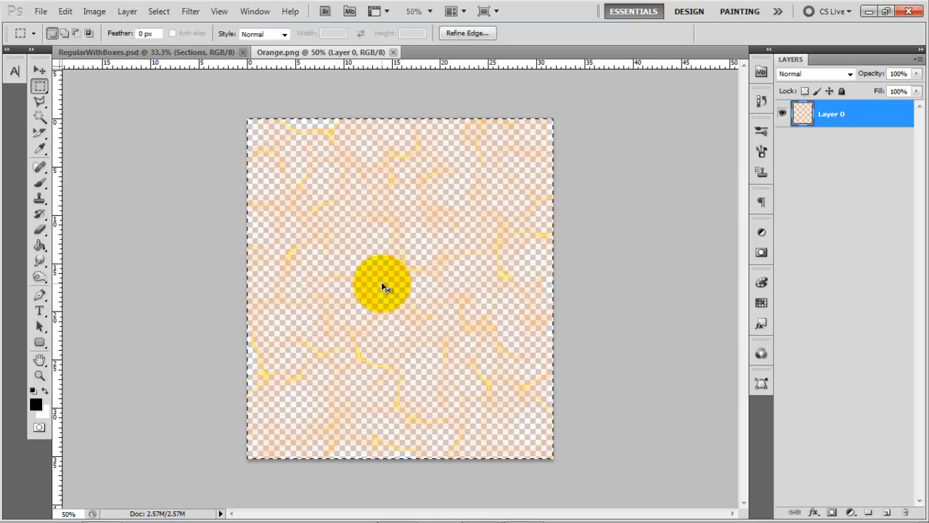
Step: In RegularWithBoxes.psd, expand the Sections group, toggle Channel Sections and Optional Fade to examine what each contributes, and leave Optional Fade selected
click(216, 54)
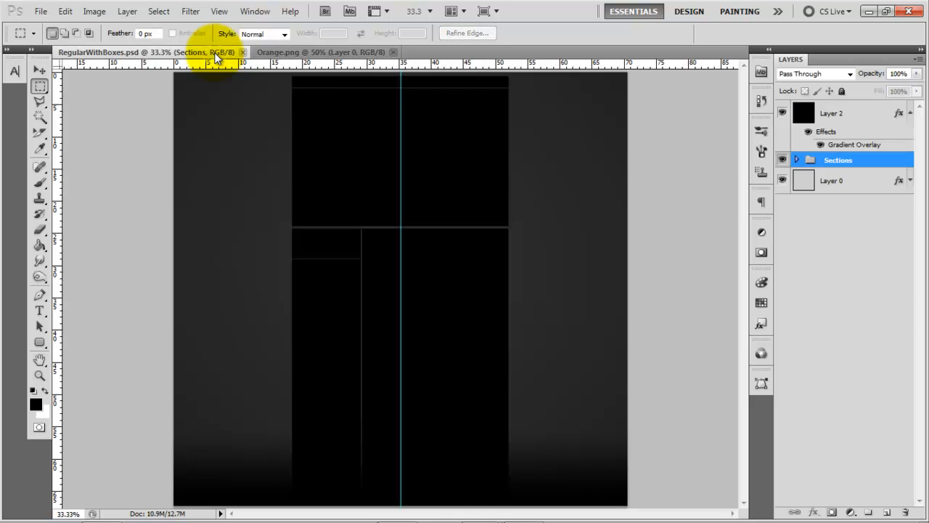
click(797, 159)
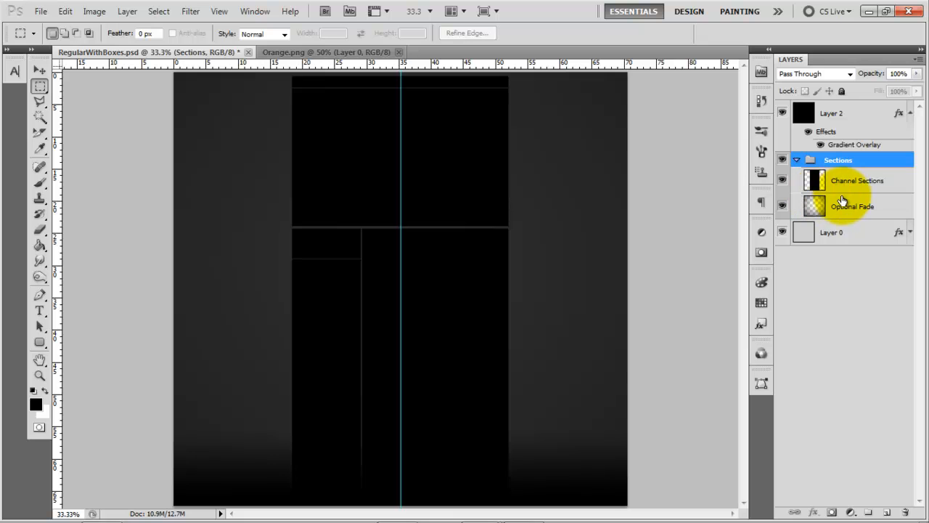
click(842, 202)
click(840, 179)
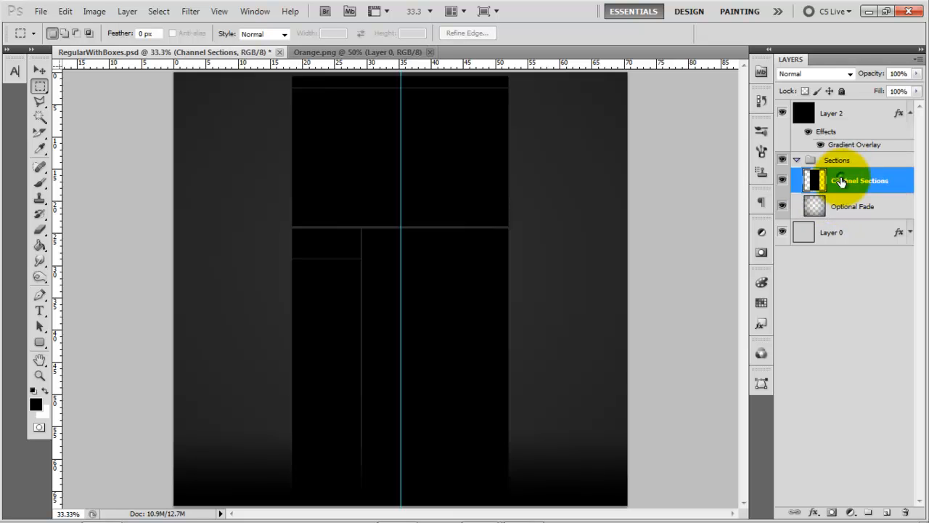
click(787, 181)
click(787, 181)
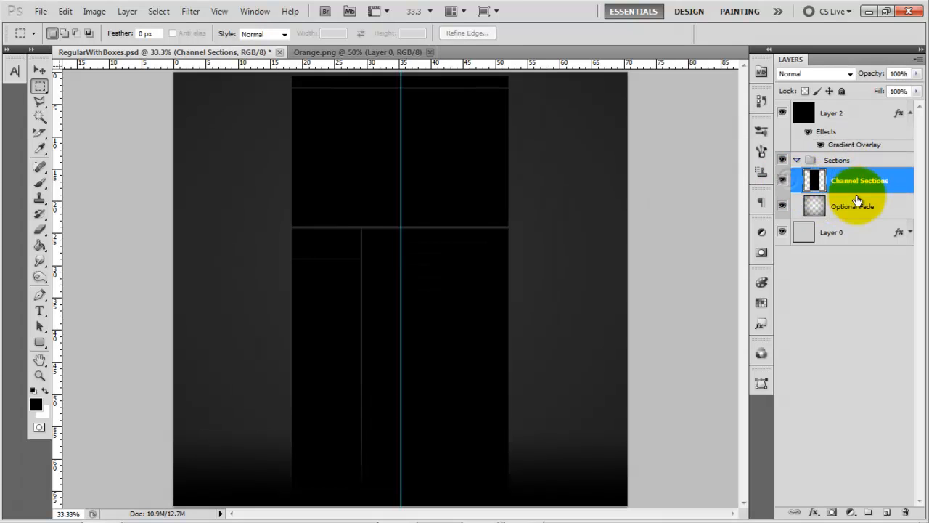
click(856, 201)
click(783, 208)
click(783, 209)
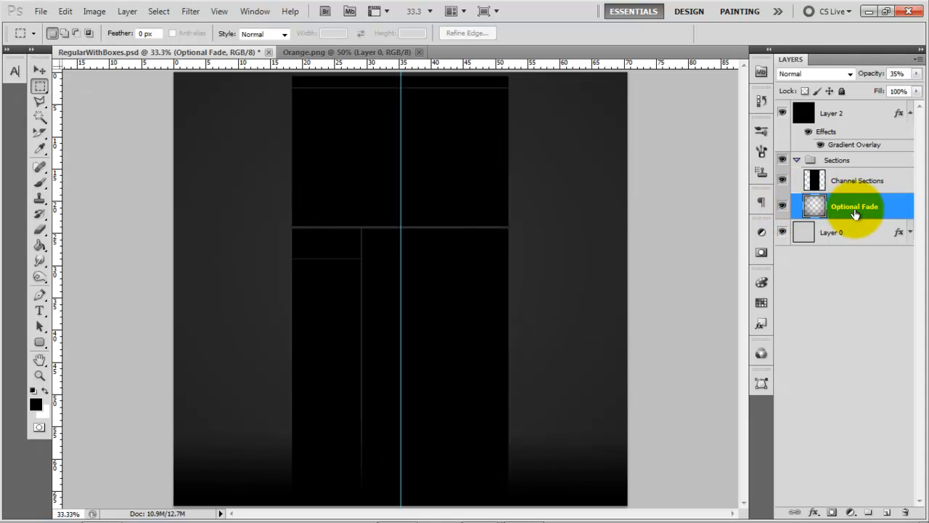
Step: Paste the orange texture directly above Optional Fade and check it by briefly hiding Channel Sections
key(ctrl+v)
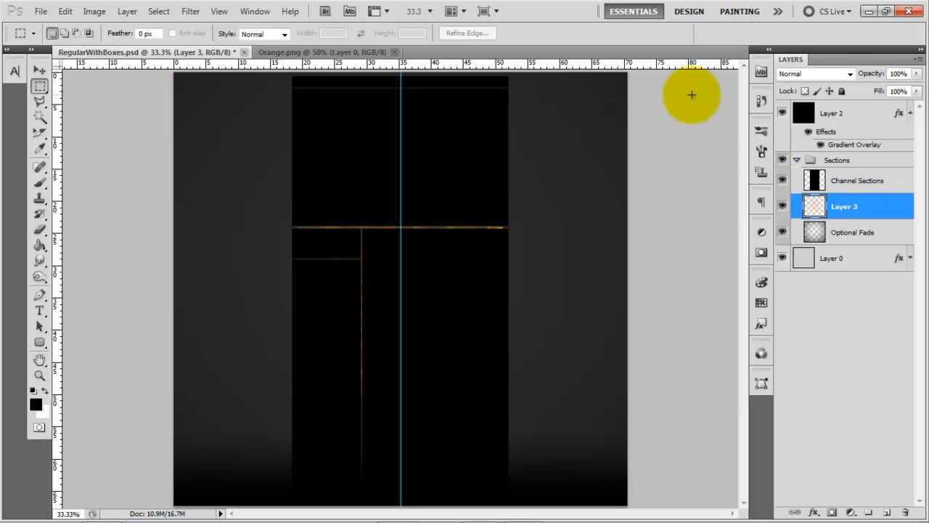
click(782, 182)
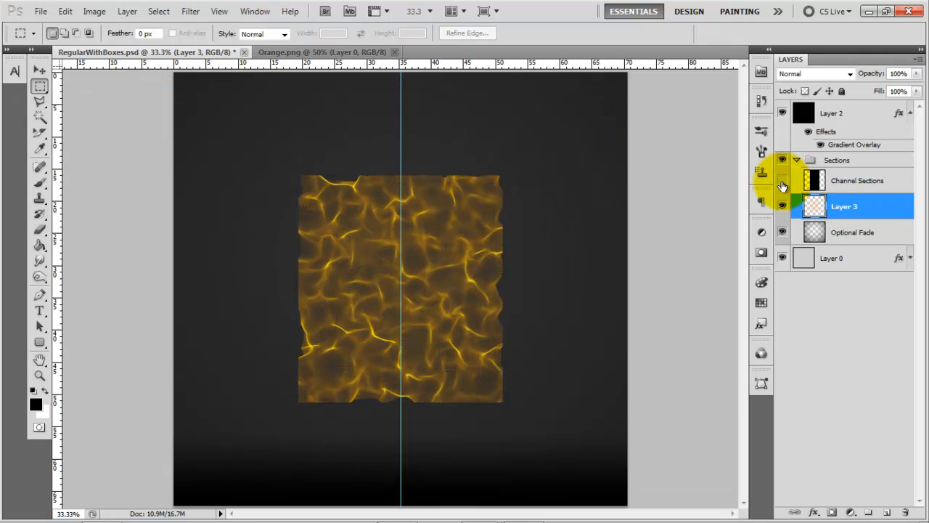
click(782, 183)
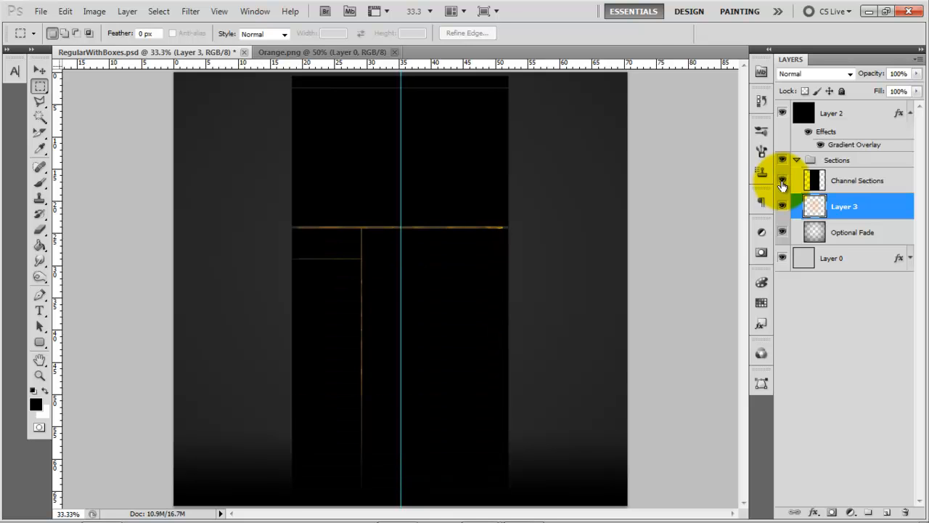
Step: Scale the pasted orange texture on Layer 3 proportionally to about 234% and position it to cover the canvas width
key(ctrl+t)
drag(362, 298, 312, 198)
drag(455, 305, 646, 456)
drag(385, 355, 282, 291)
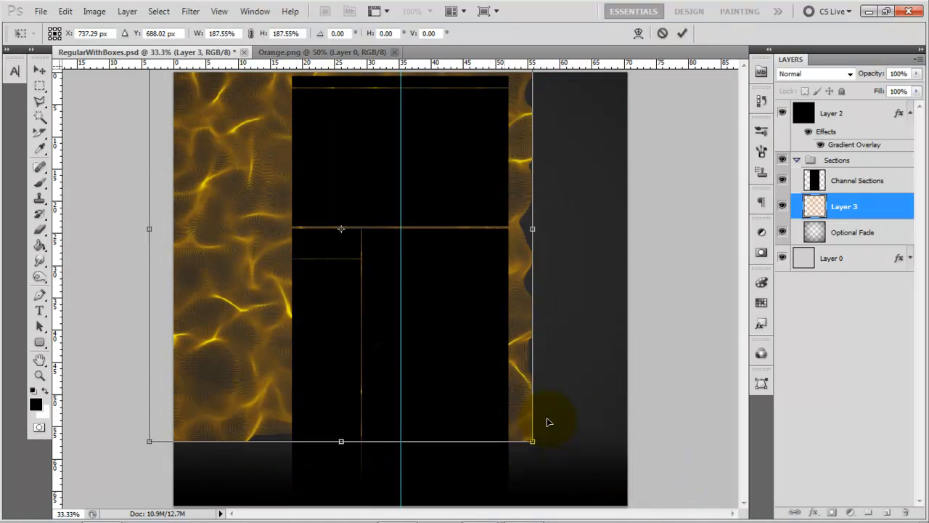
drag(532, 440, 606, 493)
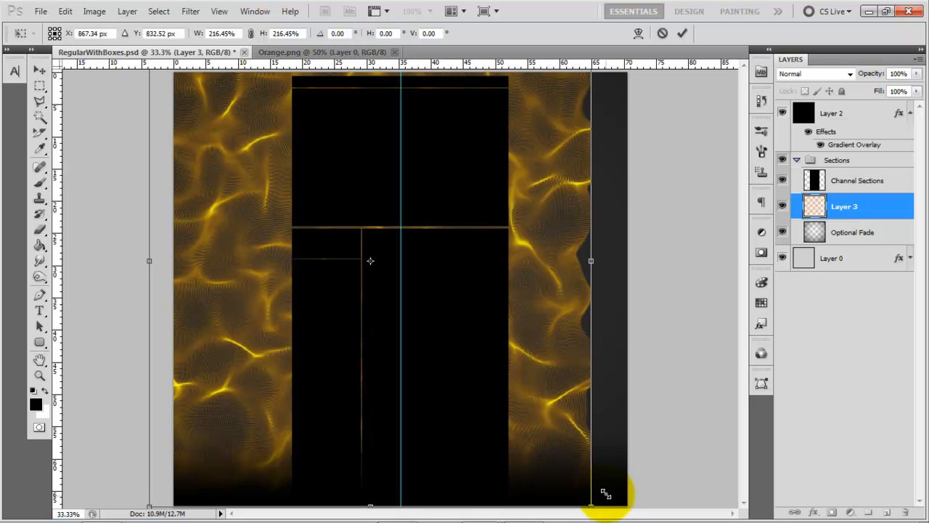
drag(590, 504, 602, 380)
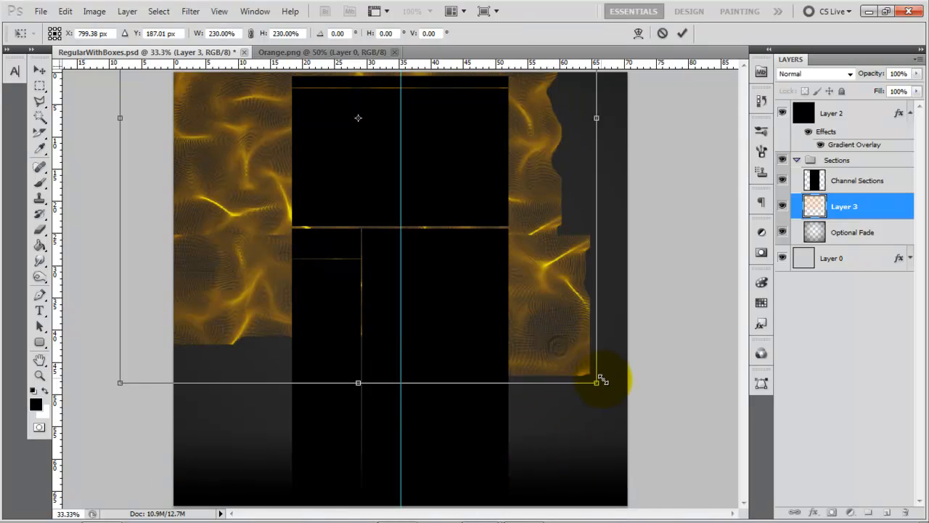
drag(556, 332, 583, 449)
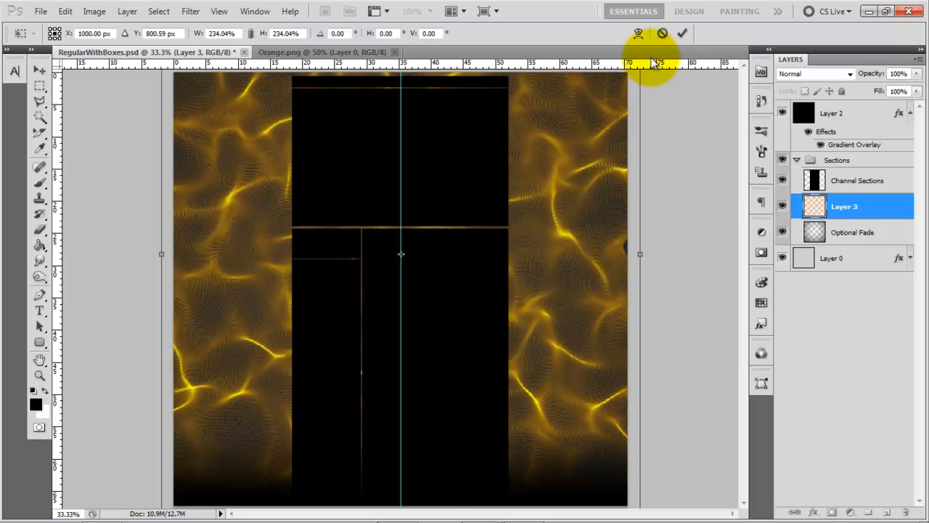
click(676, 32)
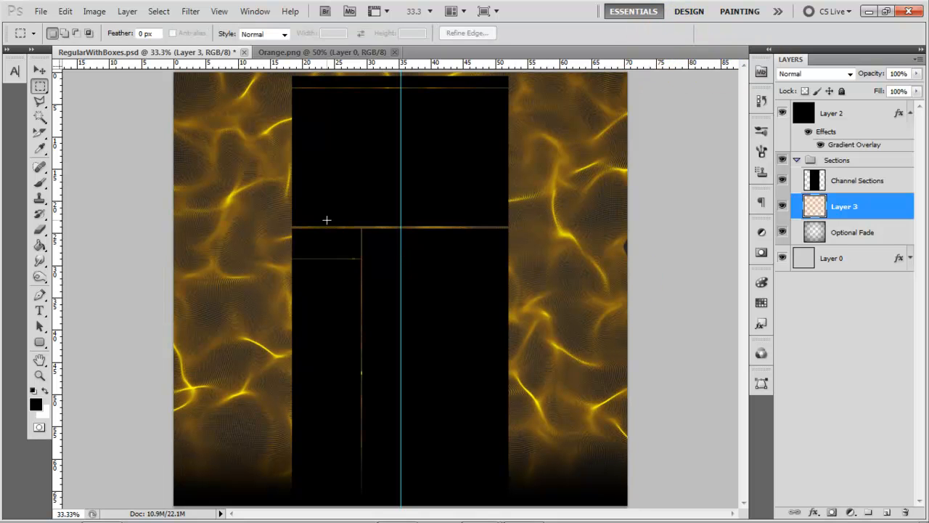
Step: Examine the texture along the channel section borders and both sides of the background at actual pixel size
click(41, 374)
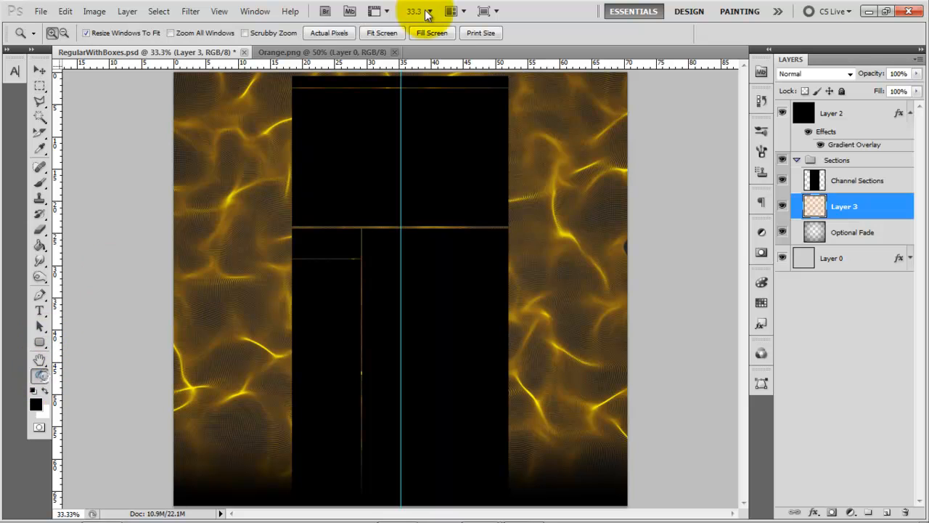
click(388, 34)
click(330, 34)
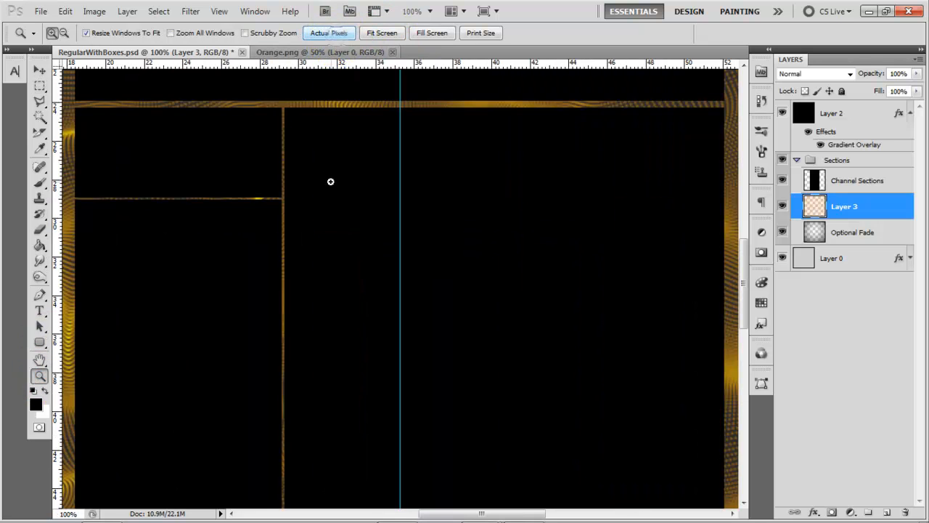
click(39, 357)
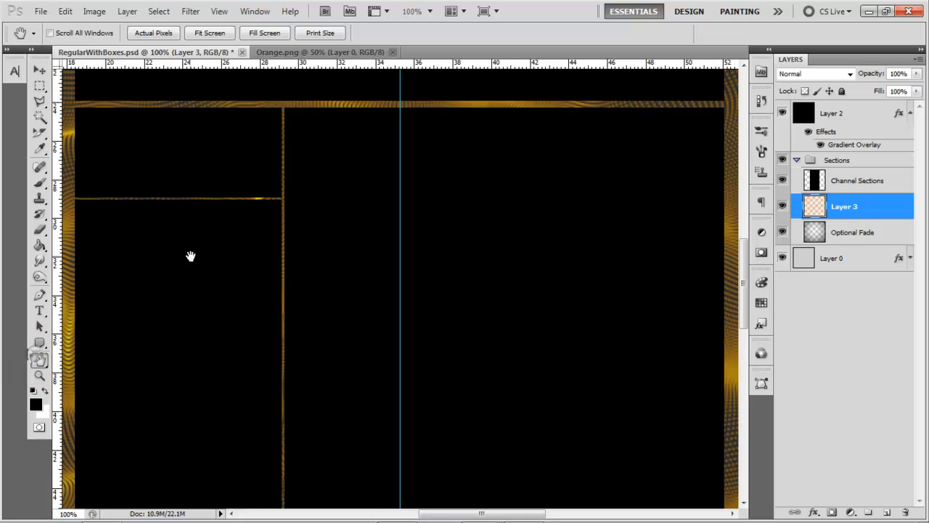
drag(191, 254, 385, 424)
drag(201, 169, 202, 251)
drag(408, 288, 6, 335)
drag(213, 314, 134, 119)
drag(250, 159, 475, 217)
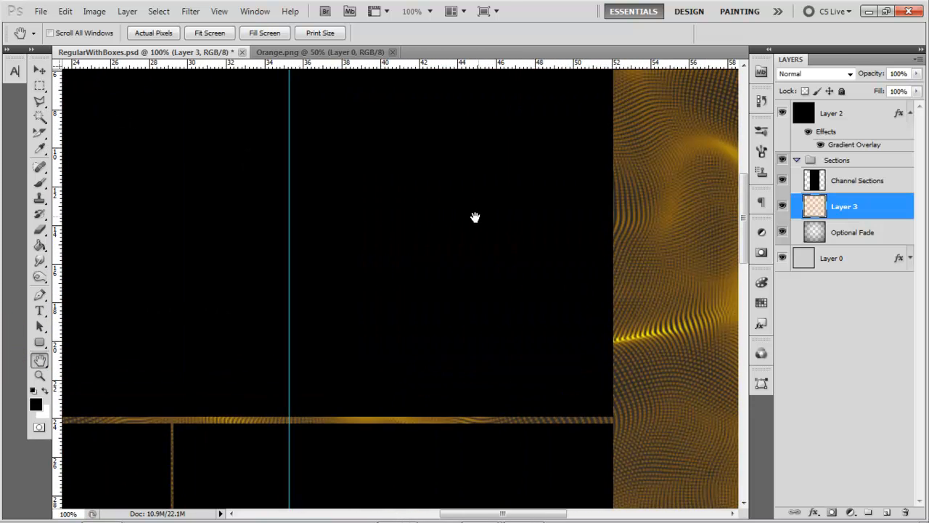
drag(197, 247, 579, 300)
Step: Switch to After Effects and examine the Form texture in Comp 1 at 100% magnification
mouse_move(348, 517)
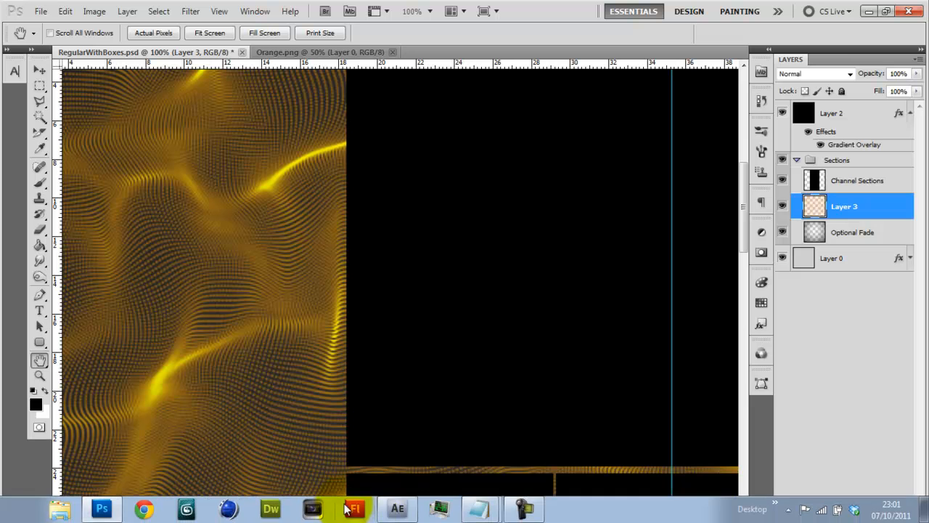
click(389, 511)
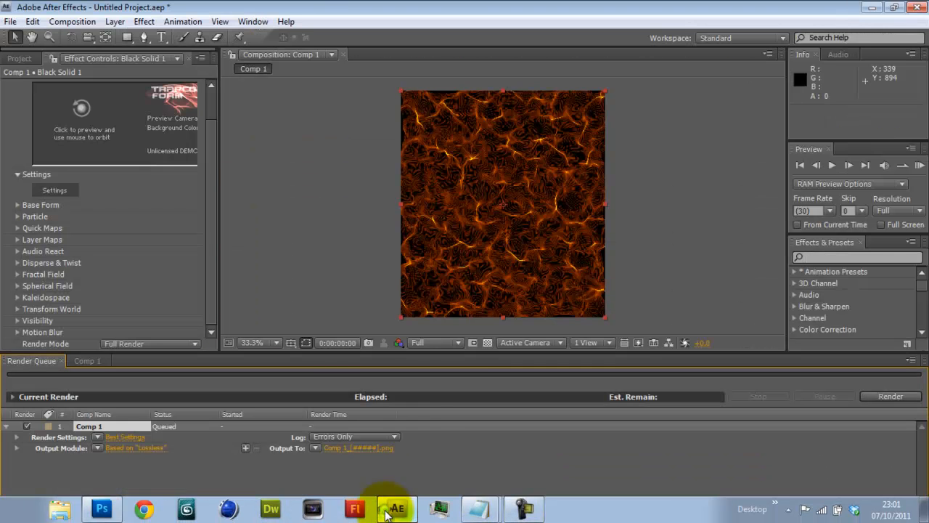
click(266, 342)
drag(270, 259, 265, 238)
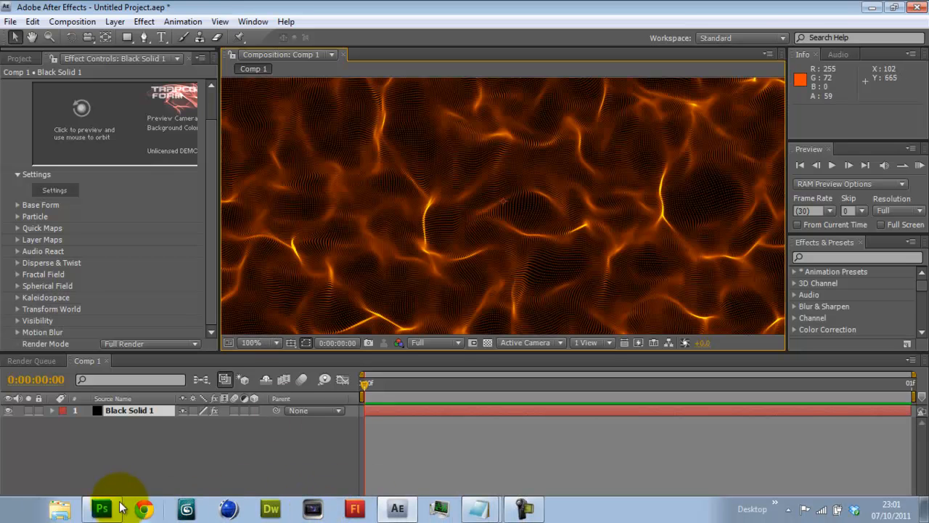
Step: Switch back to Photoshop and darken Layer 0's Color Overlay to #090909
click(103, 508)
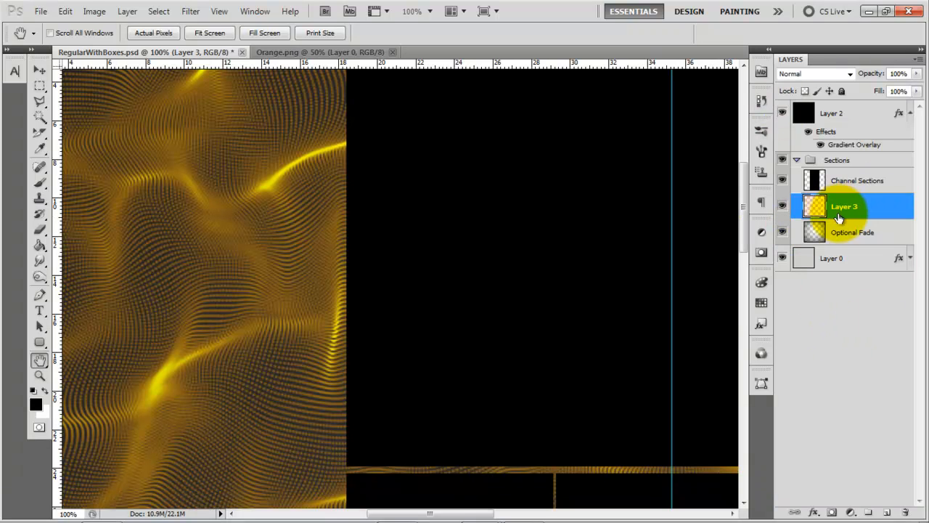
click(856, 269)
double_click(856, 270)
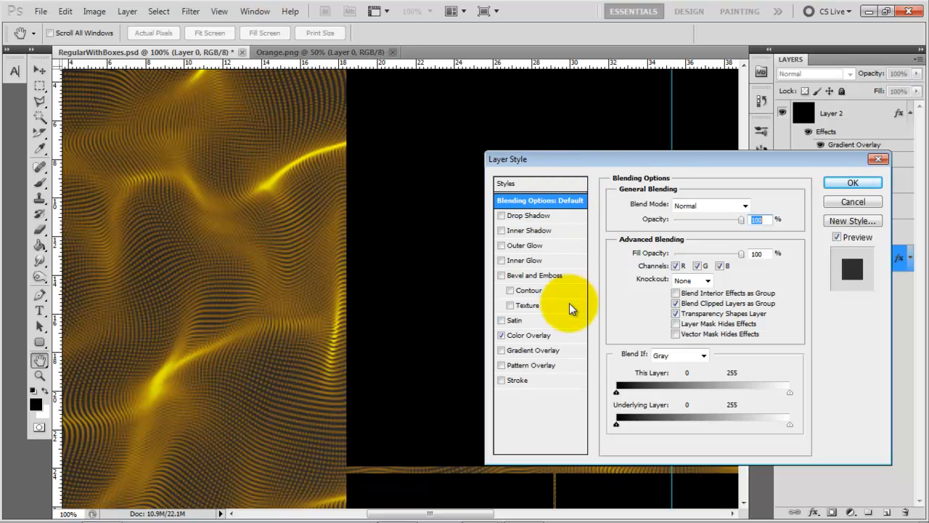
click(570, 335)
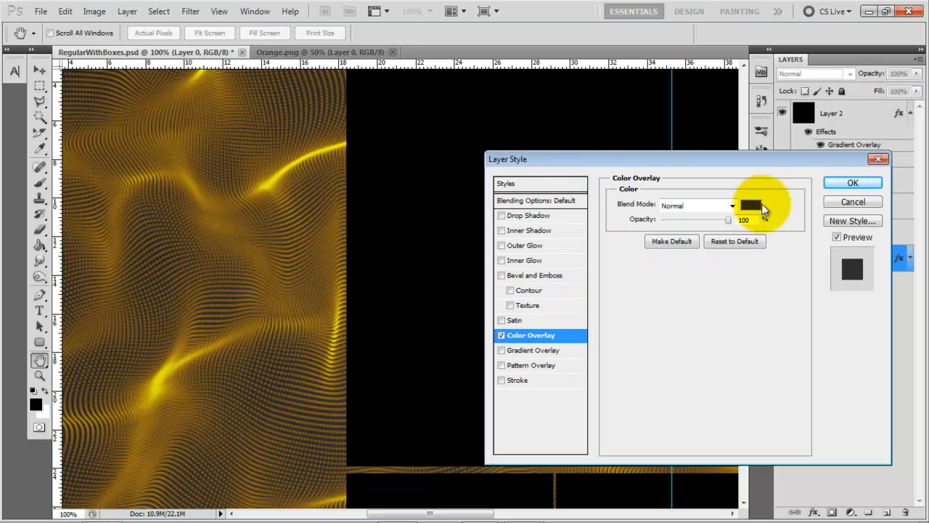
click(751, 210)
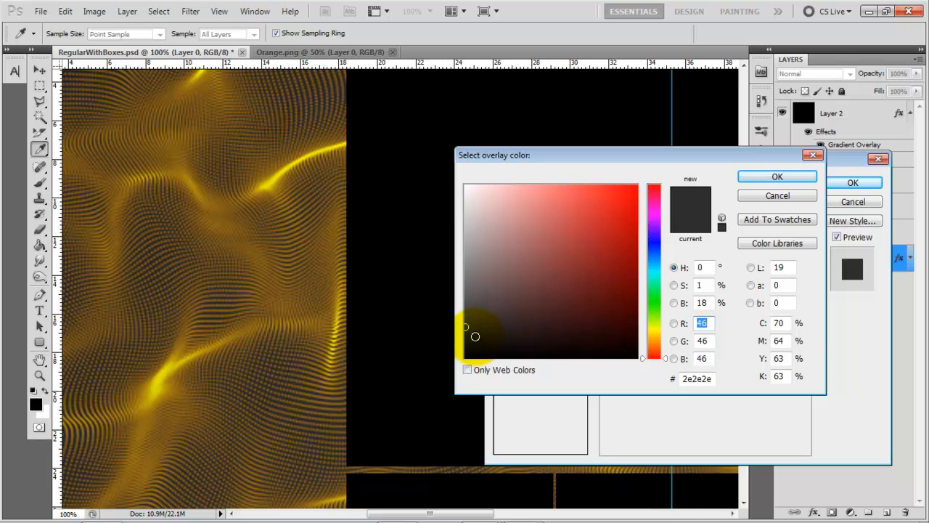
click(474, 335)
drag(463, 340, 459, 357)
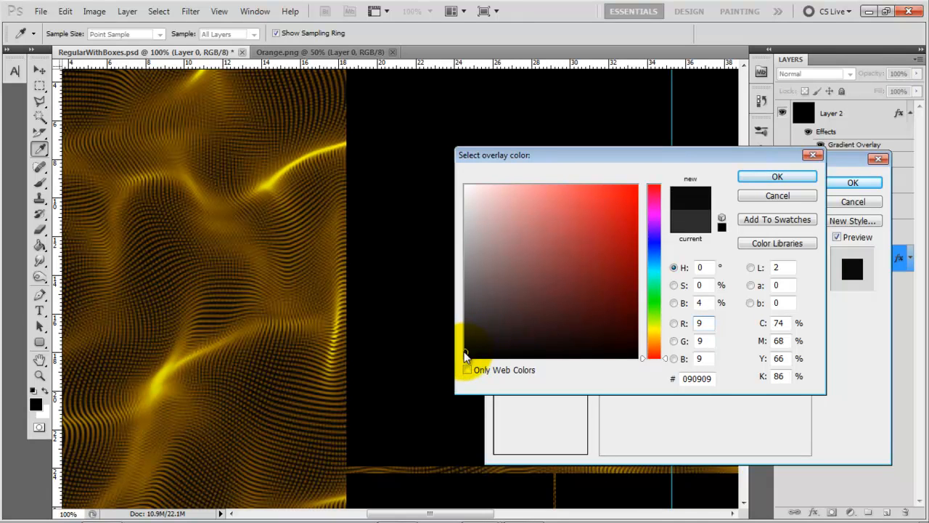
drag(681, 378, 720, 381)
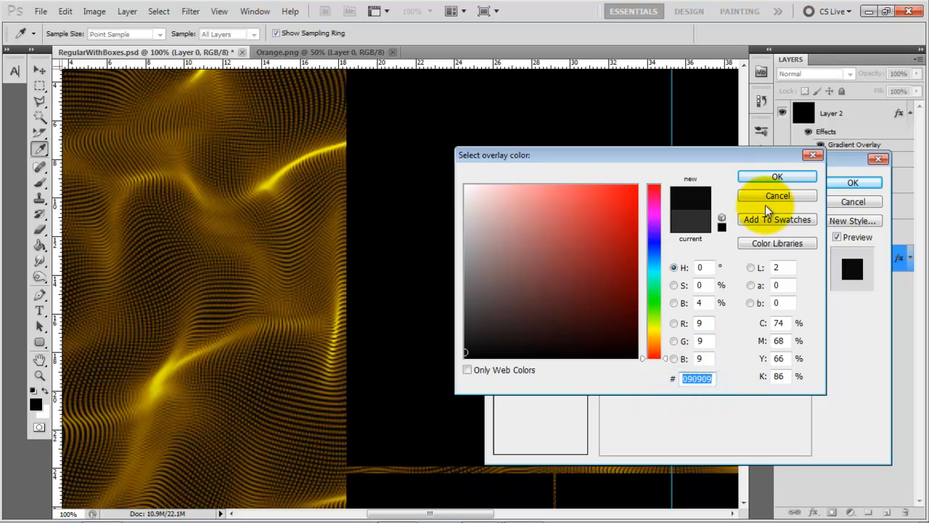
click(766, 177)
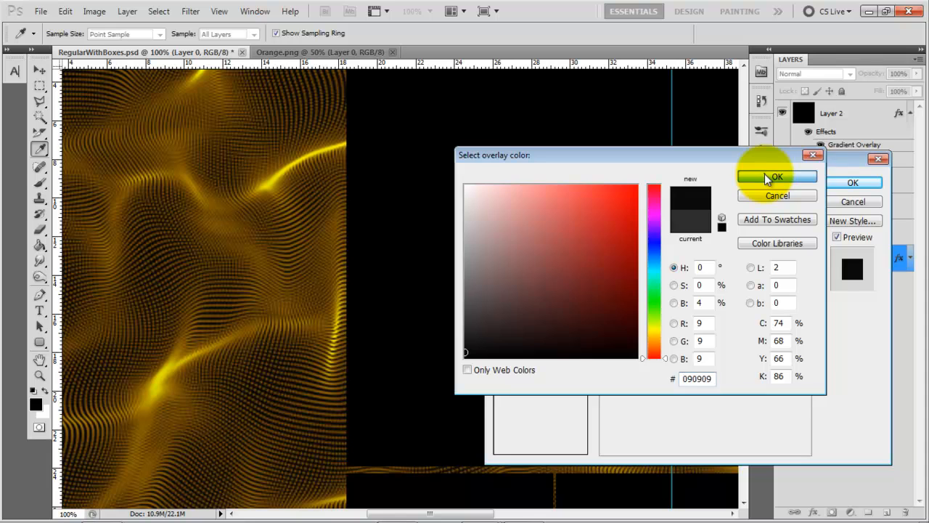
click(831, 186)
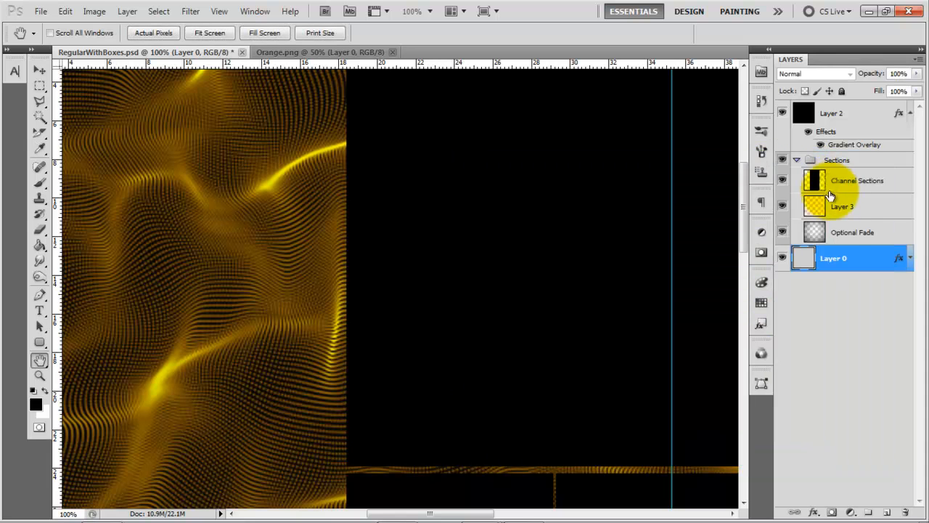
Step: Move the Optional Fade layer above Layer 3 so the fade covers the orange texture
click(874, 208)
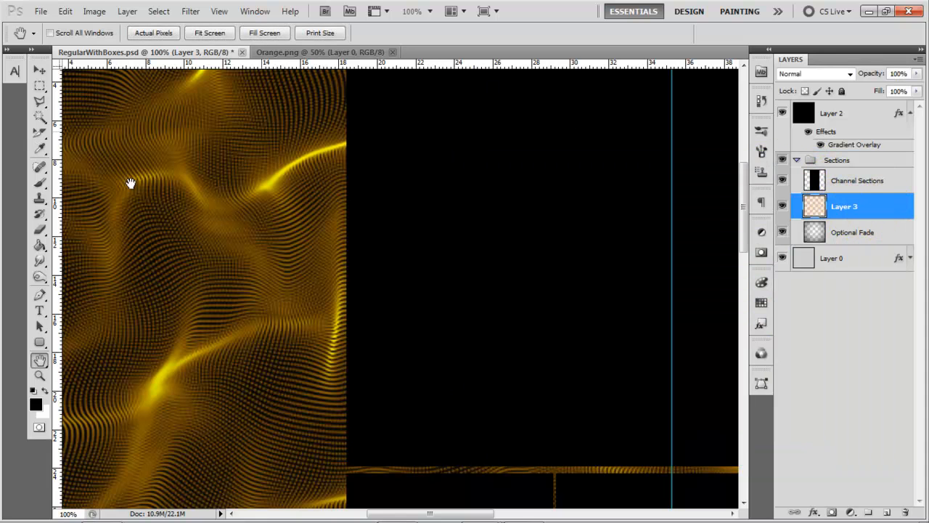
click(39, 378)
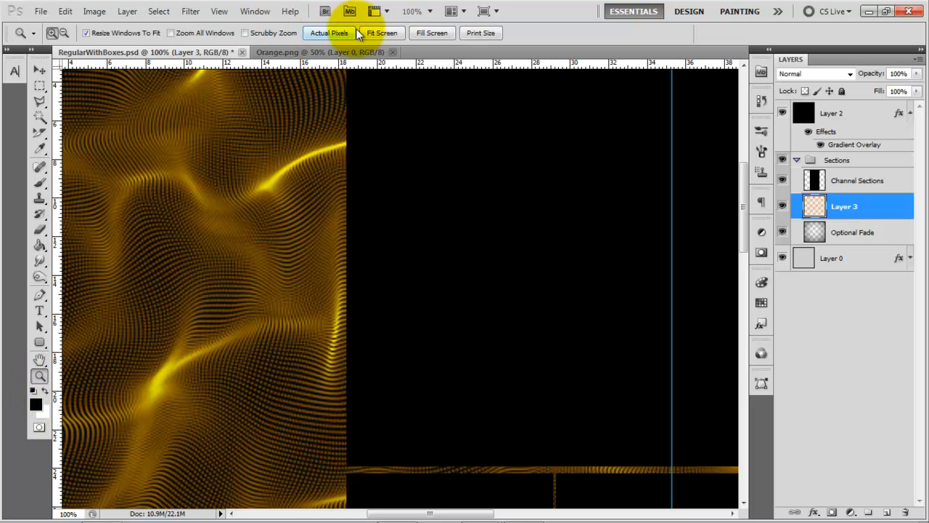
click(379, 33)
click(422, 33)
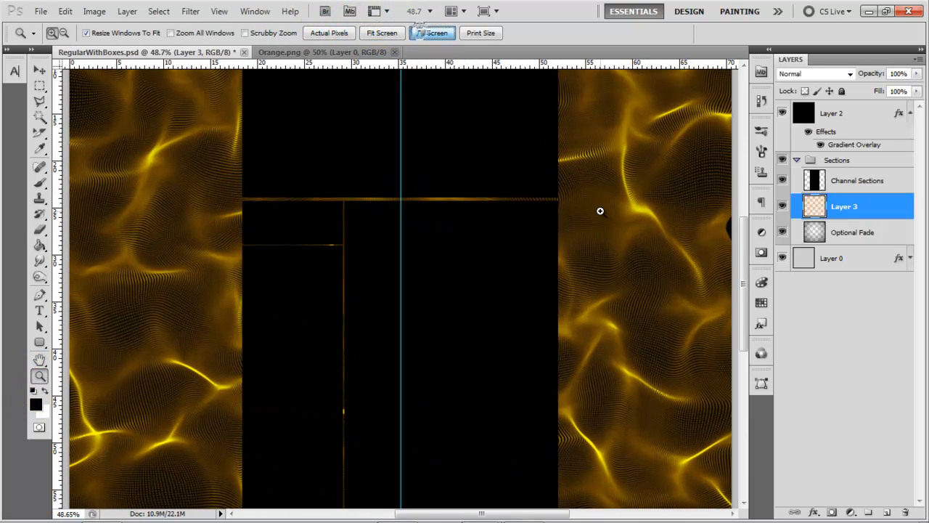
drag(744, 283, 746, 241)
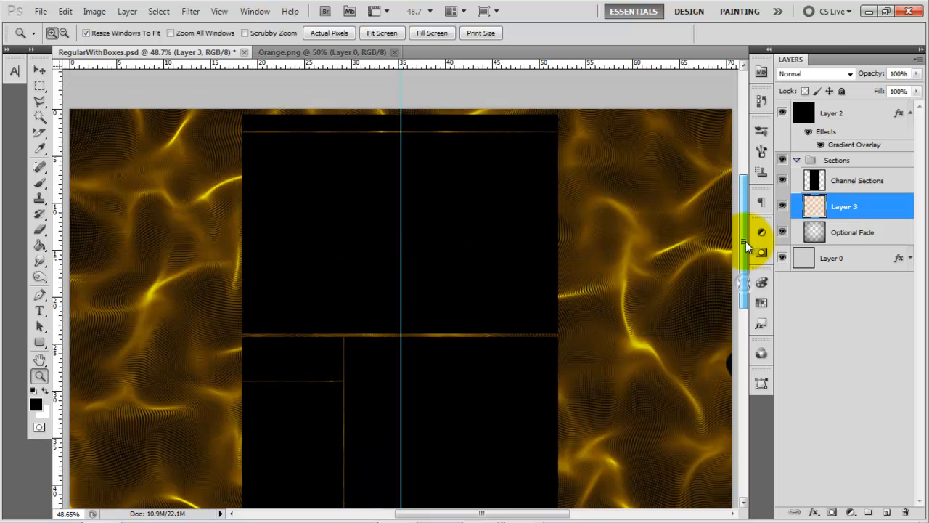
drag(858, 231, 887, 206)
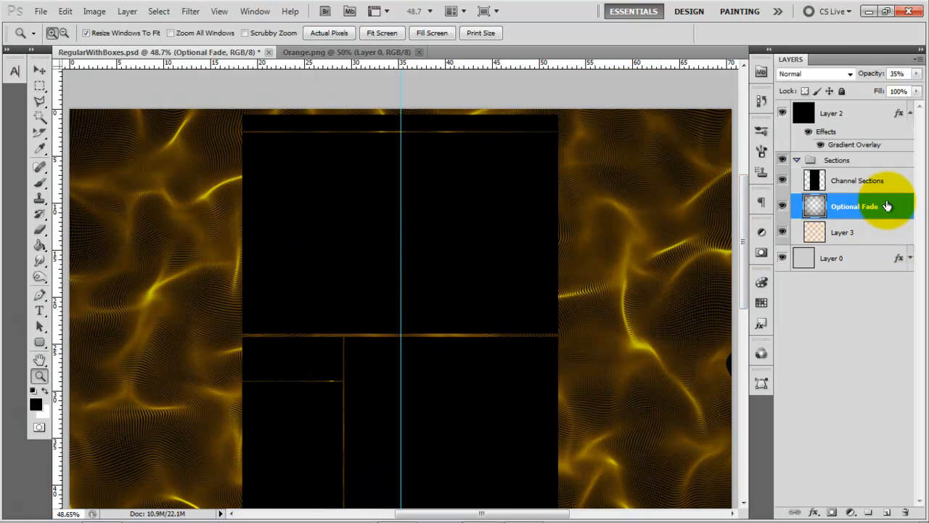
Step: Try Optional Fade at 100% opacity, reduce it to 61%, and hide the layer
drag(875, 75, 912, 16)
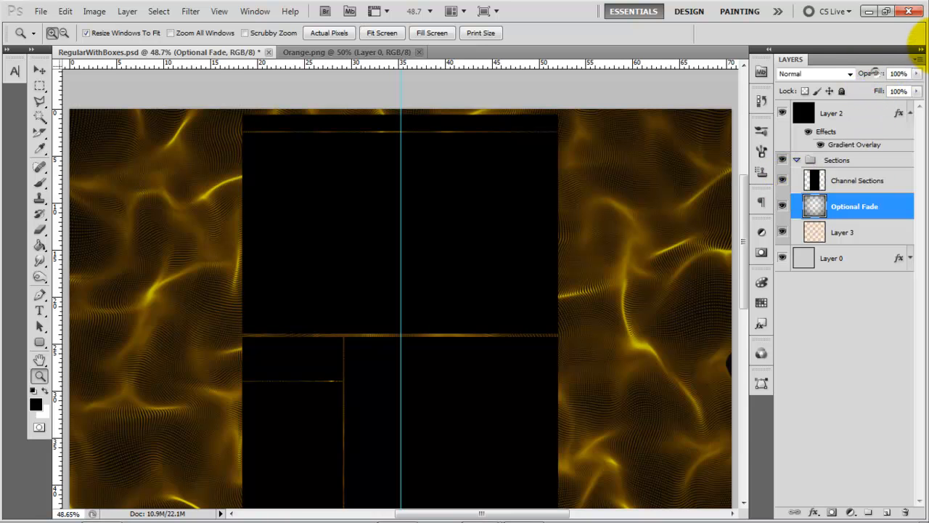
drag(876, 78, 848, 75)
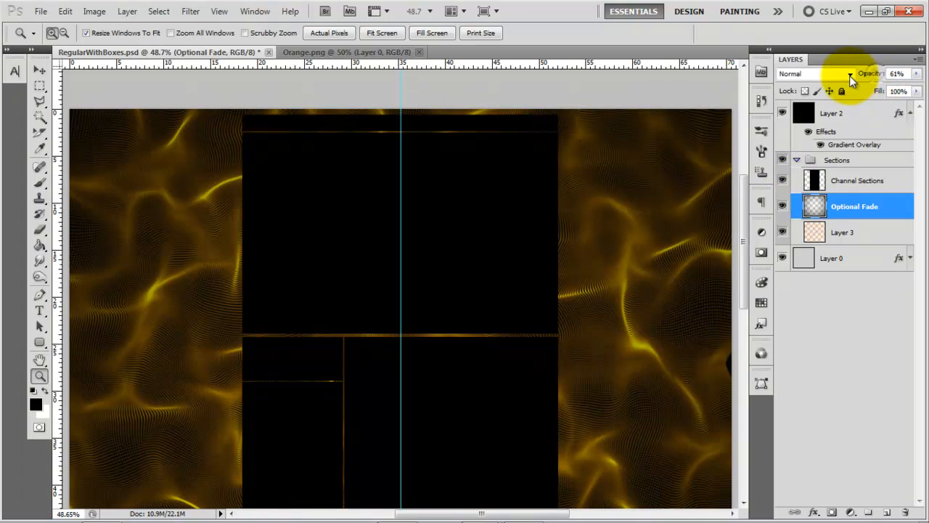
click(783, 208)
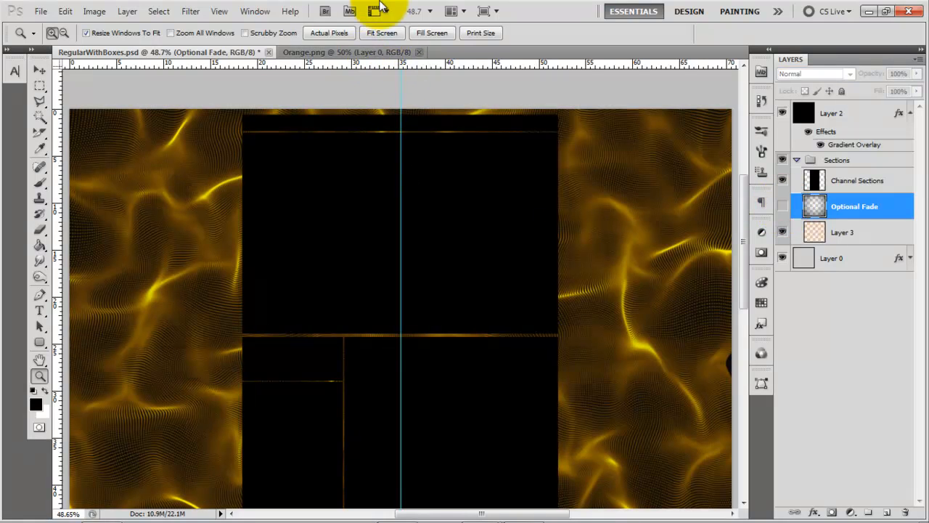
Step: Add a 1 px outside stroke to the Channel Sections layer, using yellow #dedd01 sampled from the lava texture
click(330, 32)
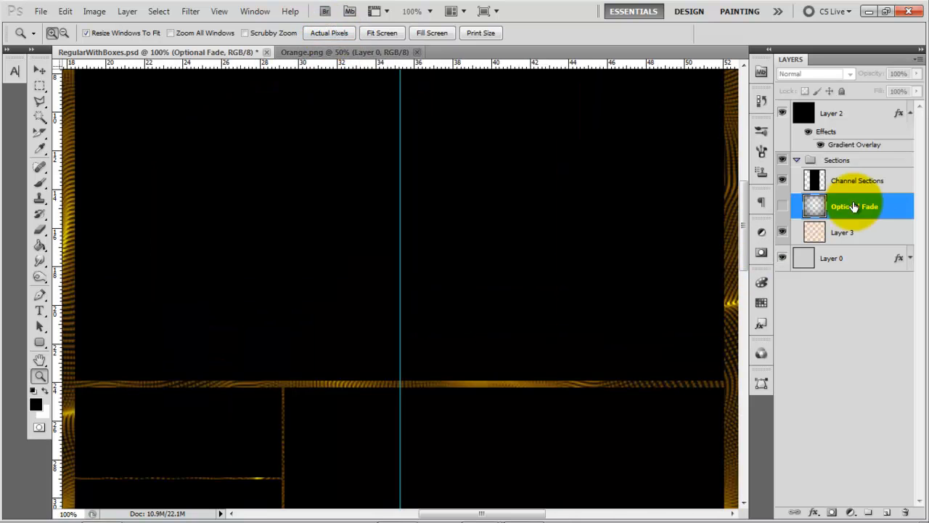
click(883, 186)
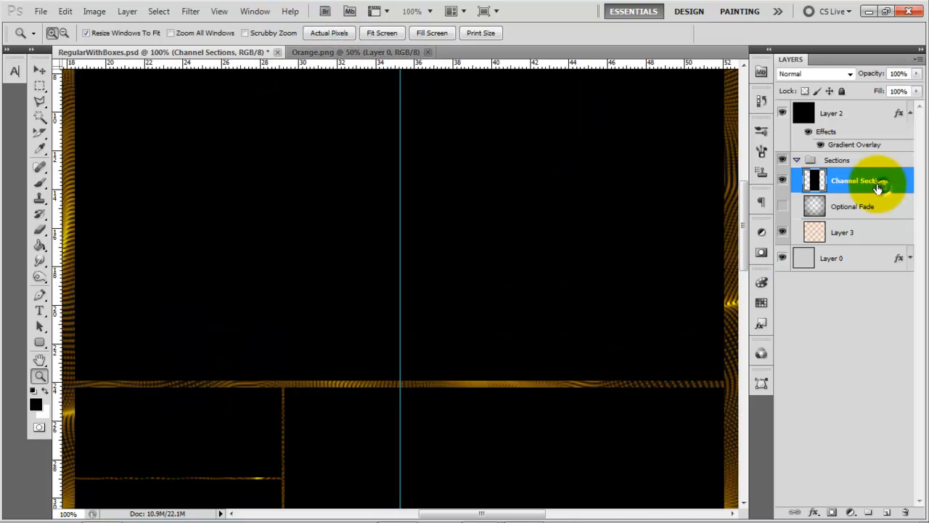
double_click(903, 182)
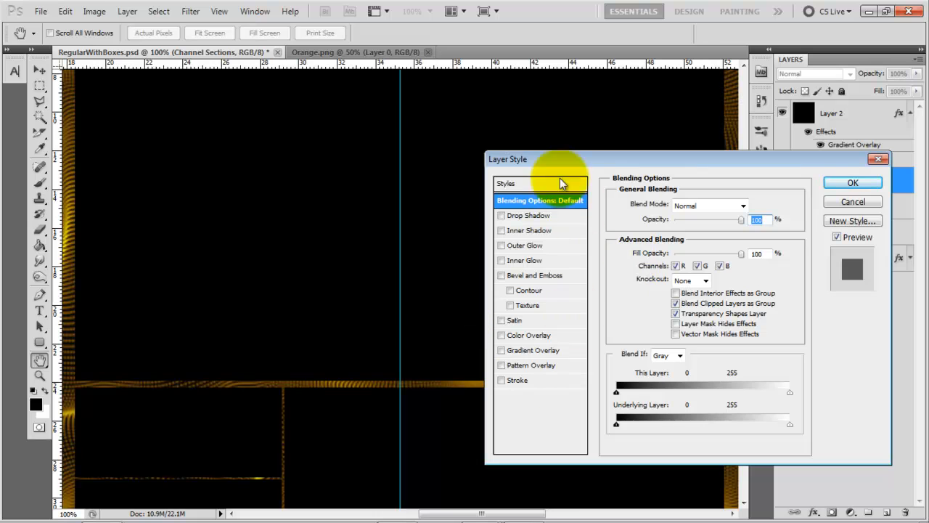
click(537, 380)
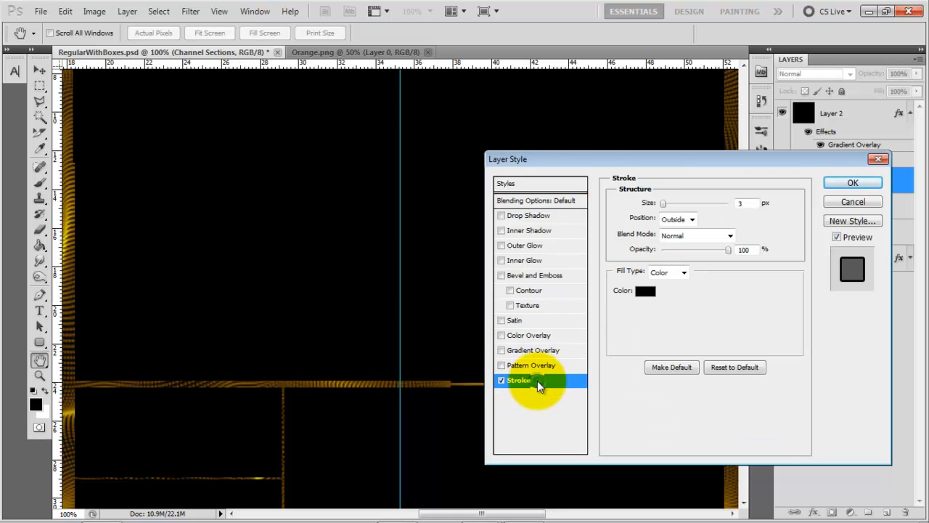
click(644, 296)
drag(653, 311, 655, 348)
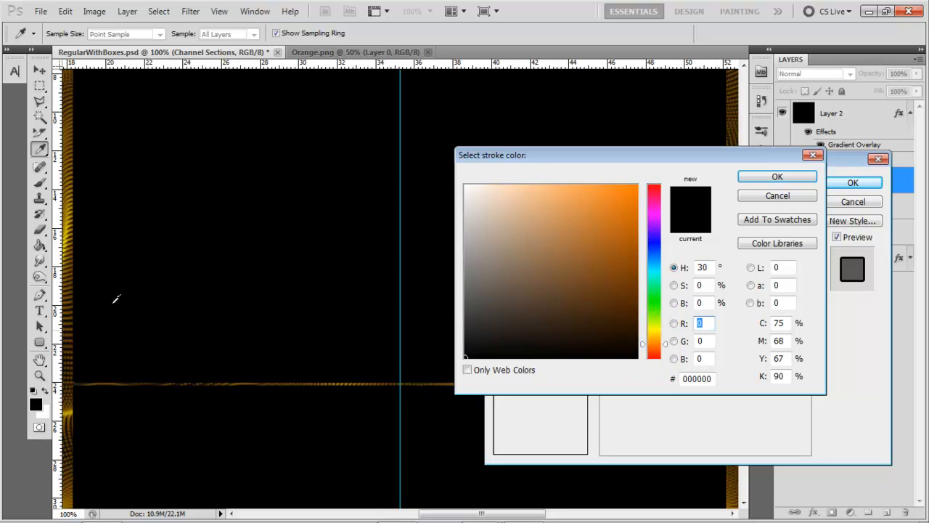
click(66, 233)
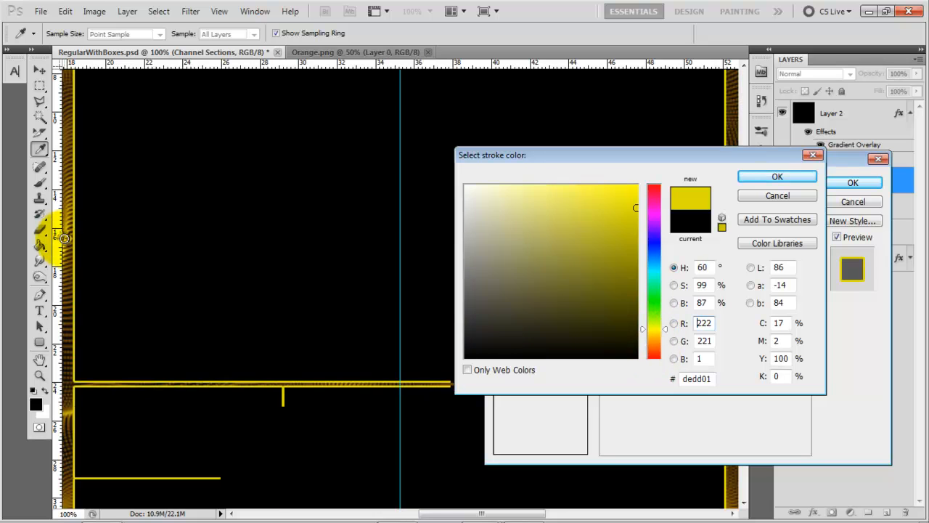
click(764, 175)
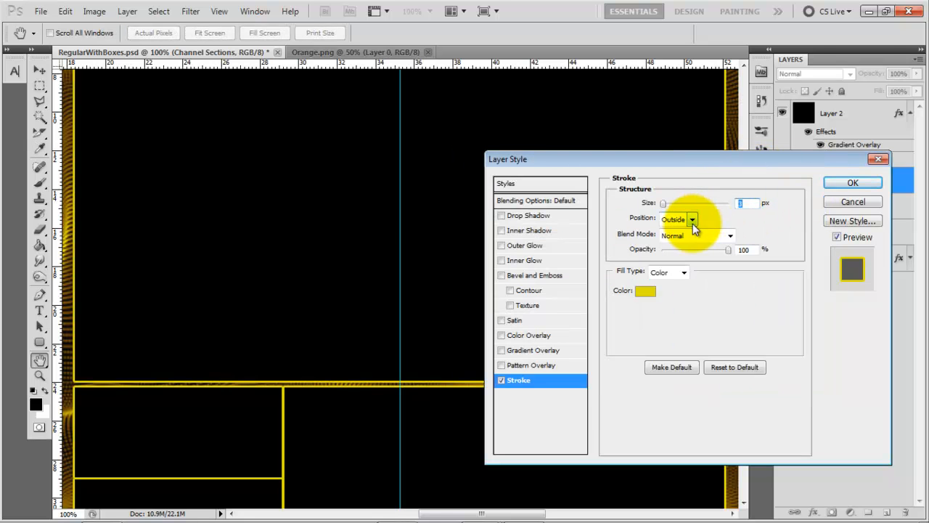
drag(659, 204, 644, 211)
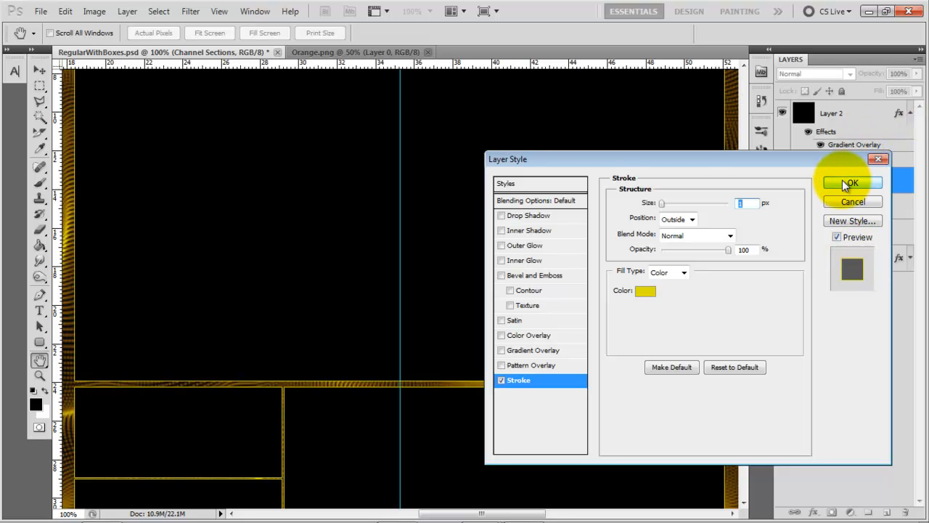
Step: Add a drop shadow to the Channel Sections layer with distance 0 px and size 30 px
click(548, 216)
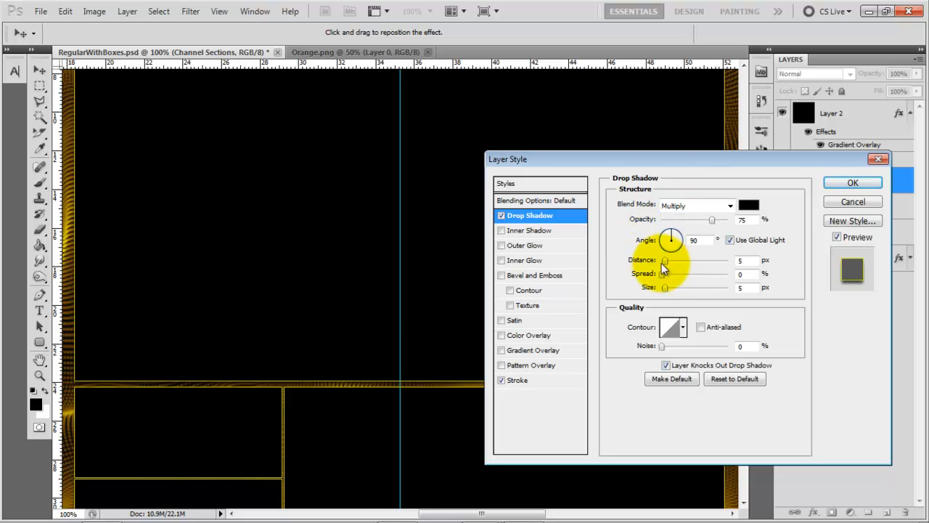
drag(665, 262, 662, 261)
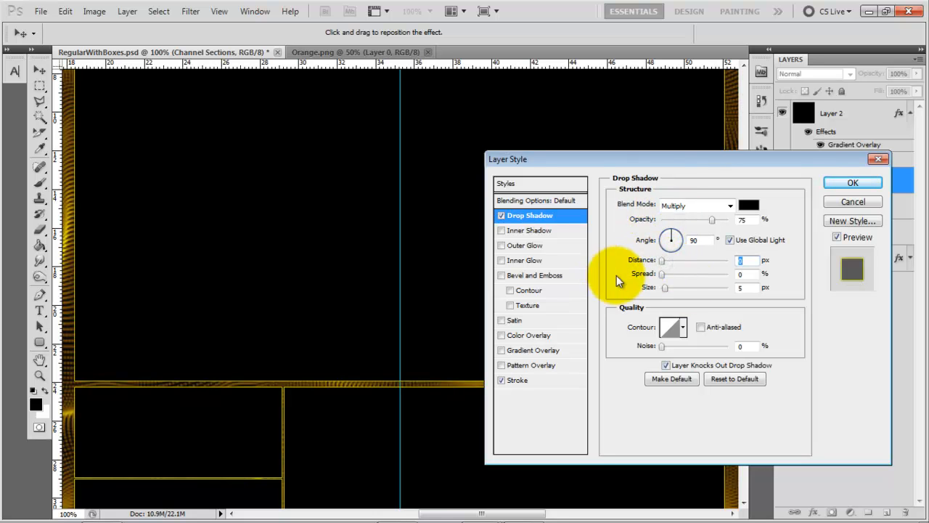
mouse_move(665, 286)
mouse_down()
mouse_move(683, 296)
mouse_move(675, 295)
mouse_up()
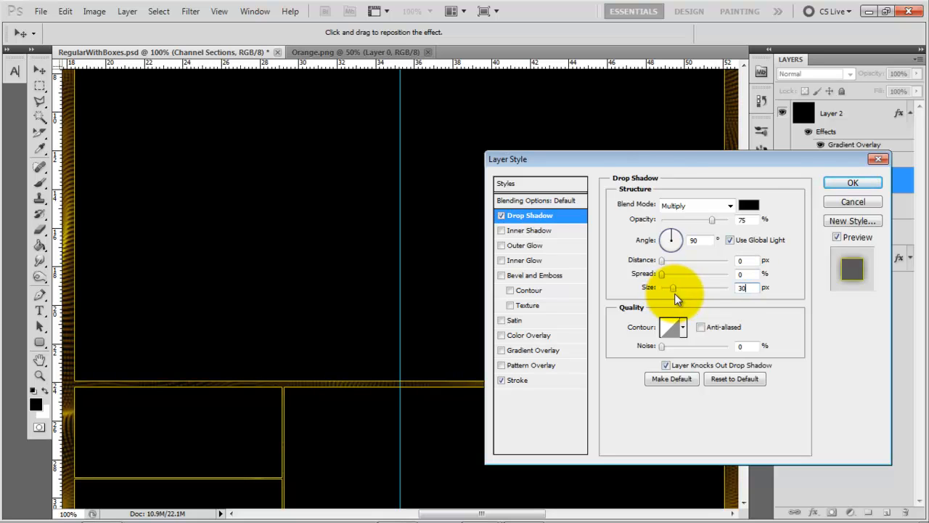
key(Return)
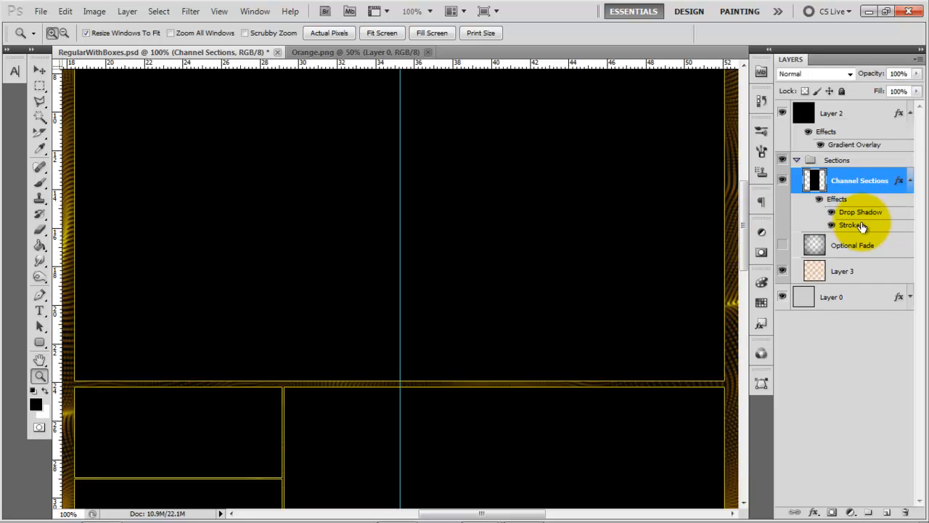
Step: Set the Channel Sections drop shadow's spread to 50% and check the whole background
double_click(861, 212)
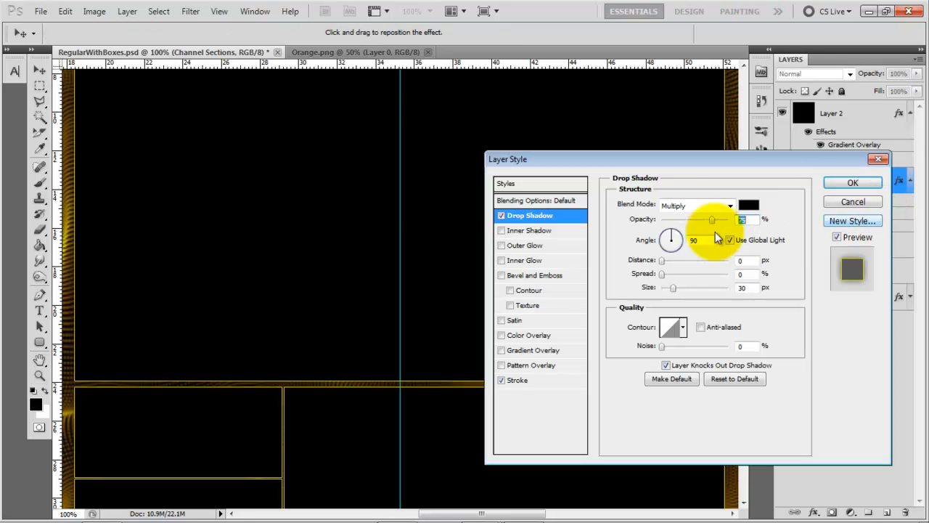
drag(666, 275, 695, 276)
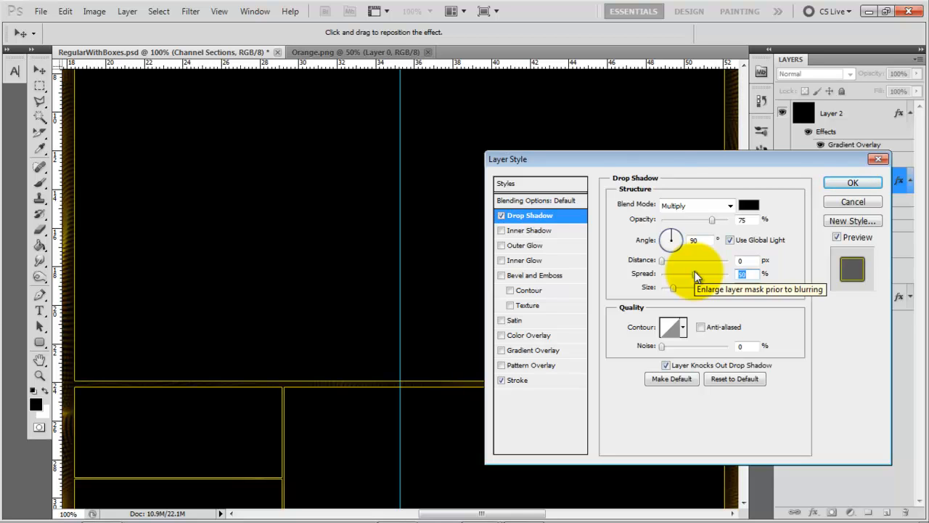
key(Return)
key(z)
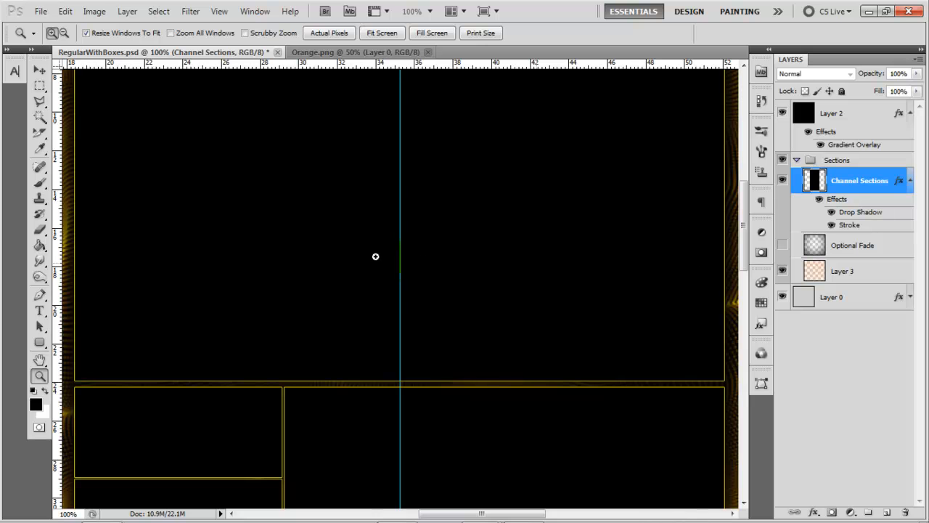
click(421, 33)
drag(746, 270, 731, 234)
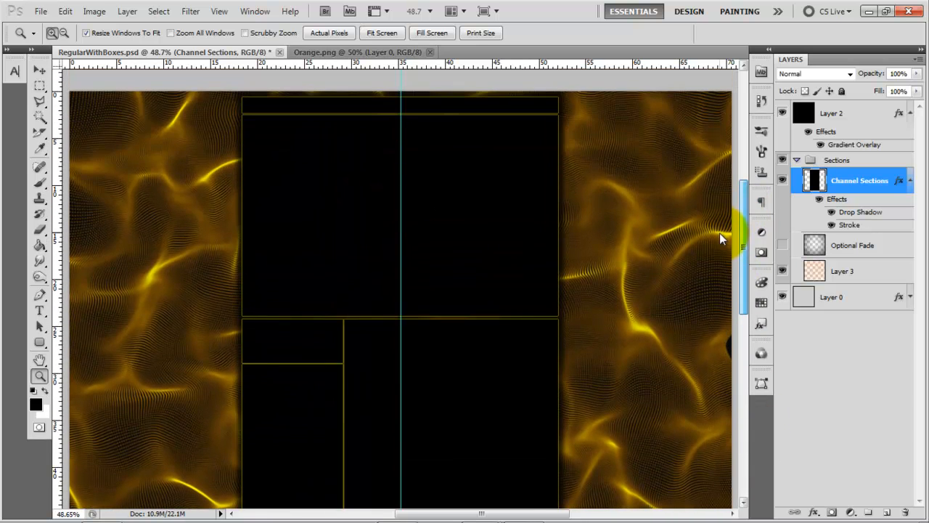
Step: Switch to Chrome, open youtube.com/krakatoadesignshd, and examine how the channel's background frames the content sections
click(135, 511)
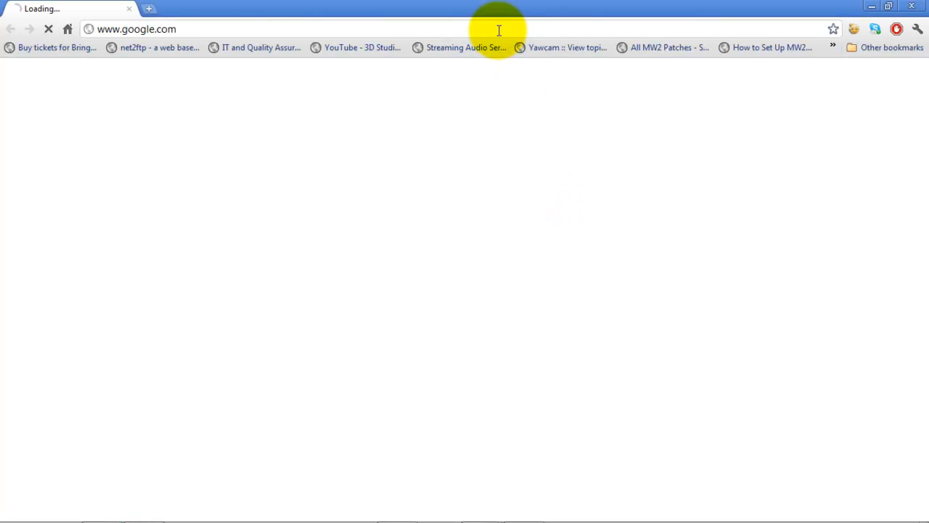
click(499, 30)
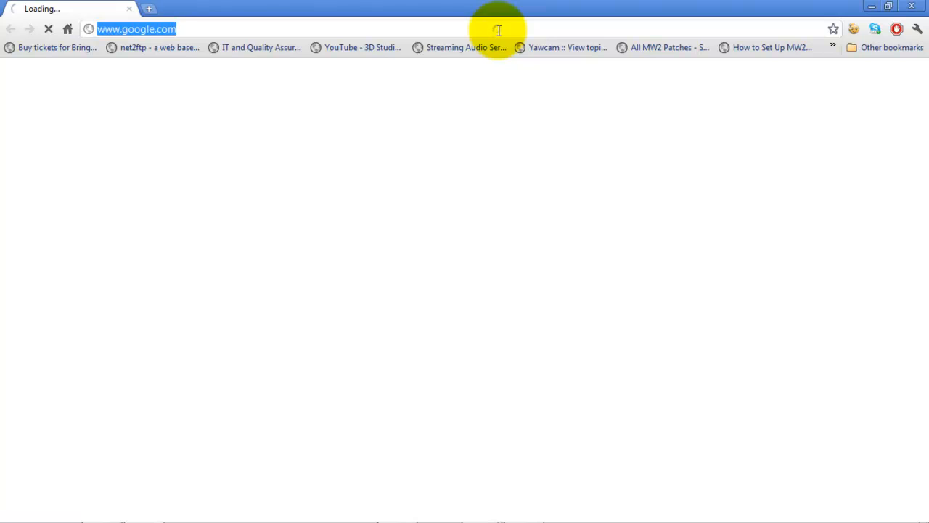
text(youtube.com/krakatoadesignshd)
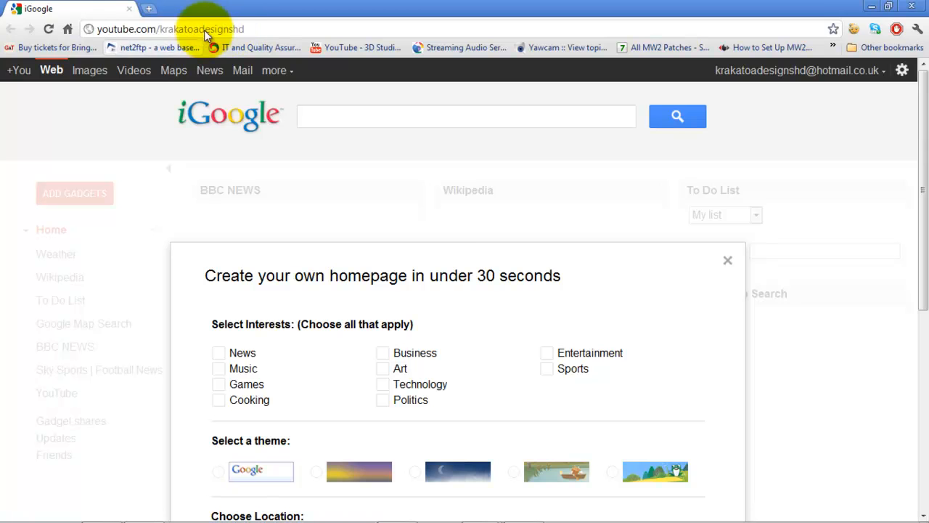
key(Return)
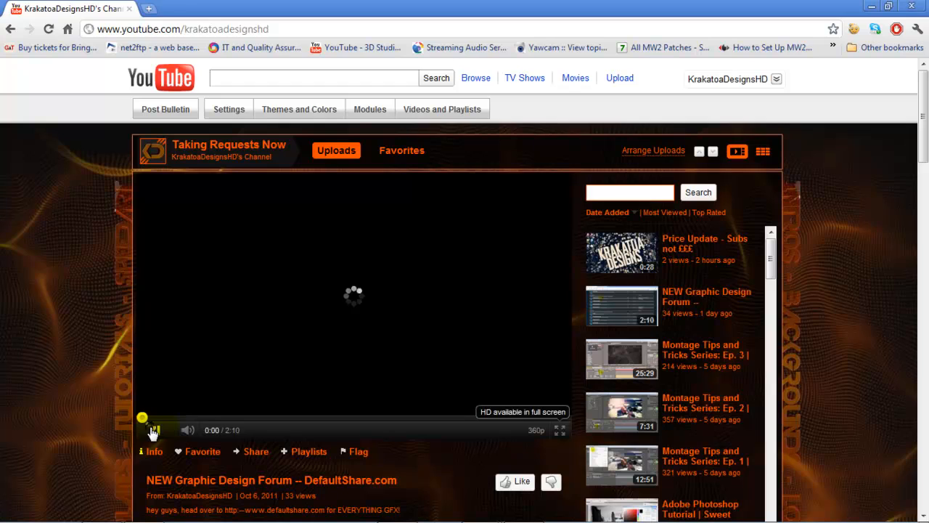
drag(925, 114, 895, 131)
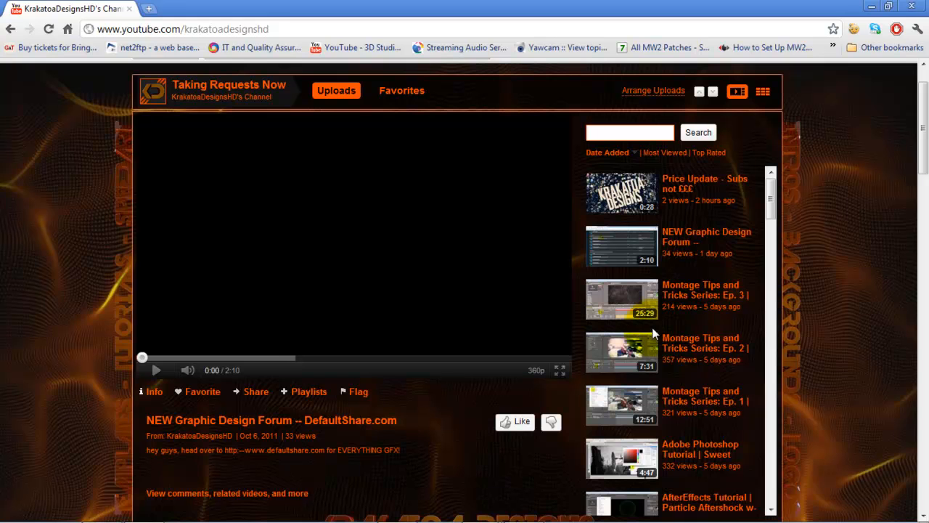
drag(928, 88, 927, 84)
Step: Switch back to Photoshop and extend Layer 2's Gradient Overlay fade by moving the transparent opacity stop to location 51%
key(alt+Tab)
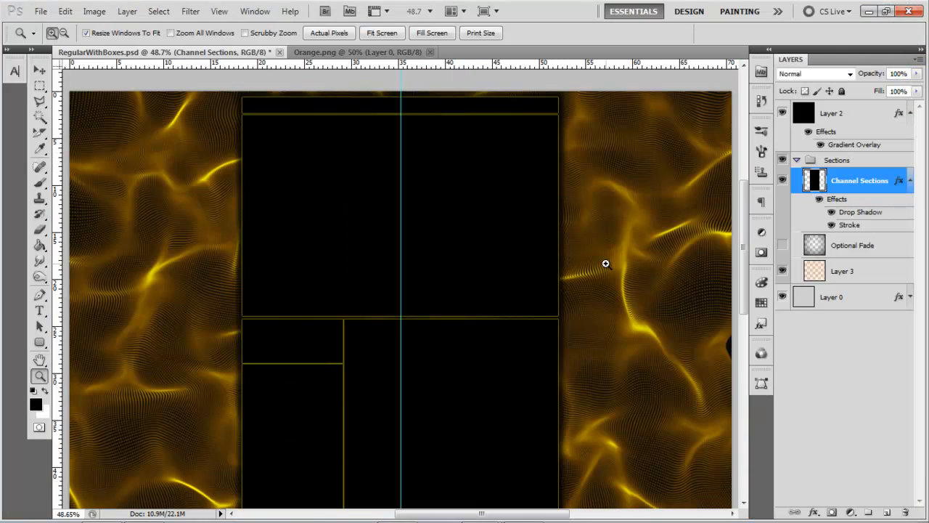
drag(743, 214, 743, 301)
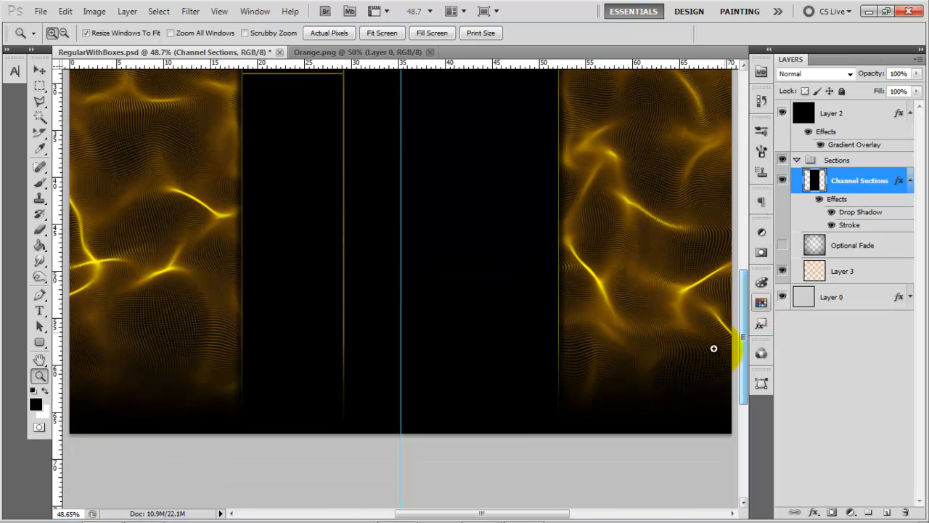
double_click(860, 116)
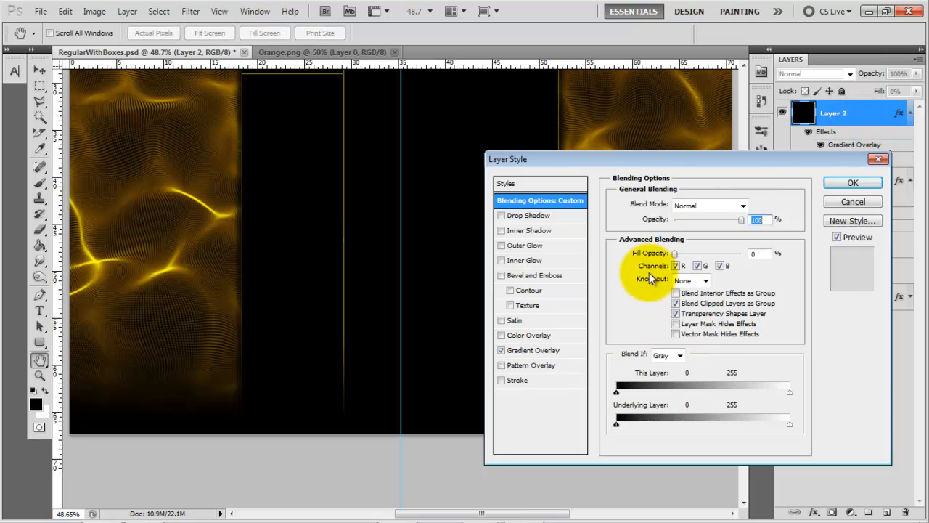
click(568, 352)
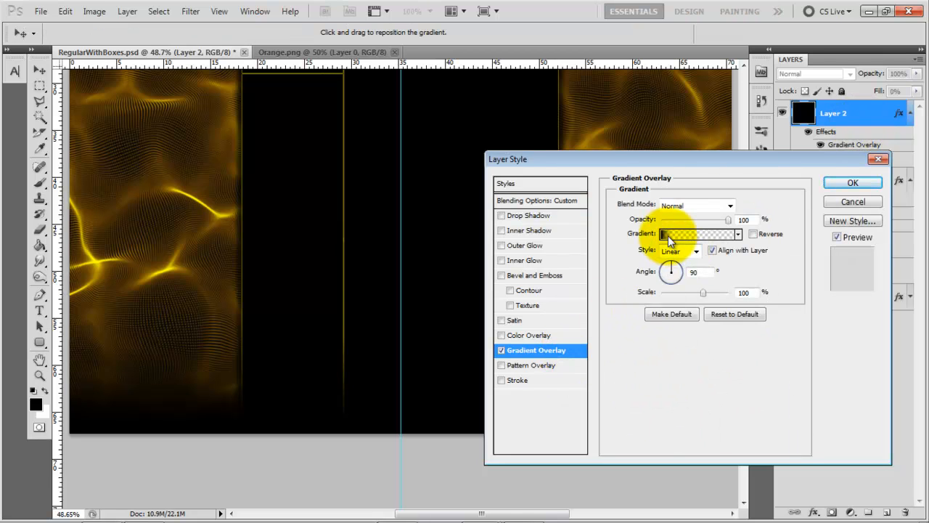
click(701, 235)
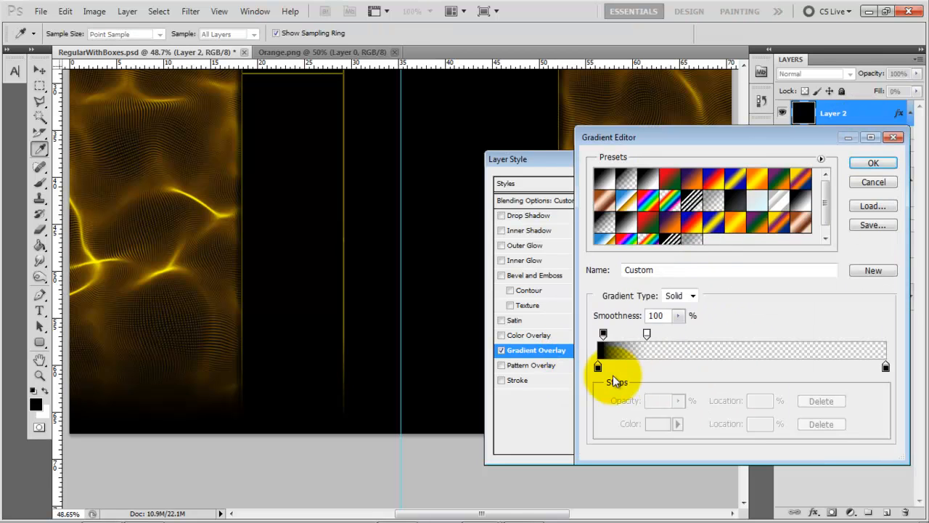
click(648, 332)
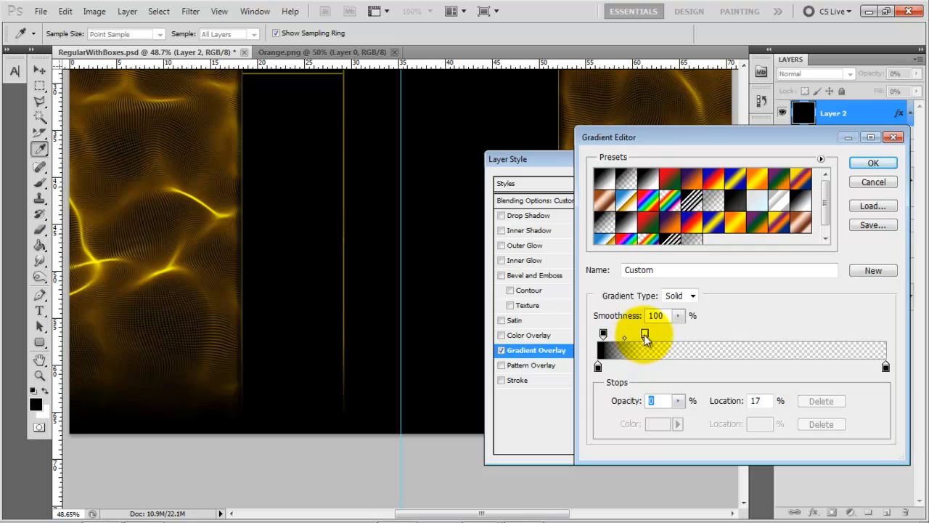
drag(647, 333, 745, 330)
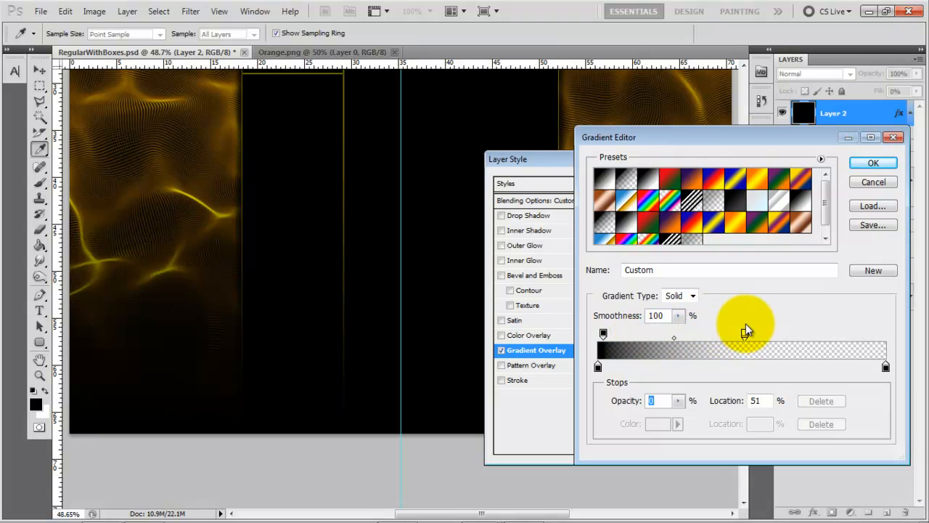
click(874, 163)
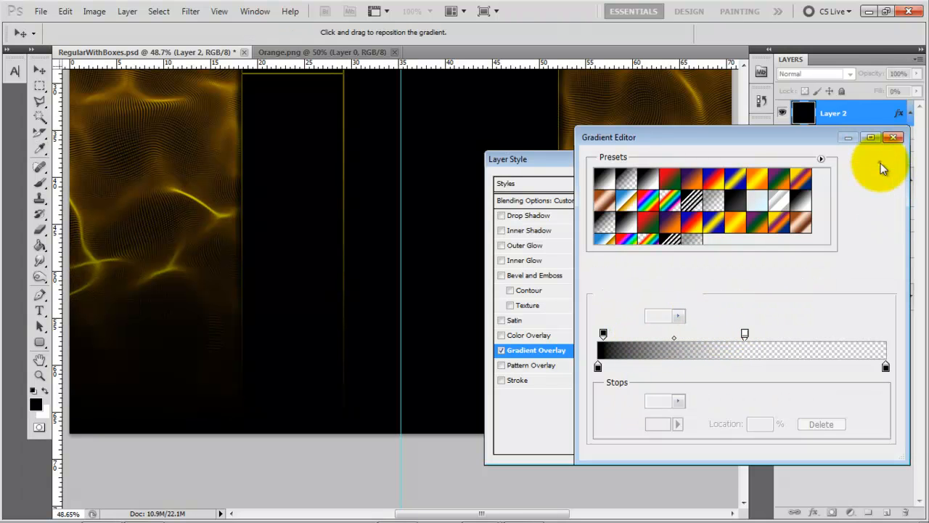
click(853, 183)
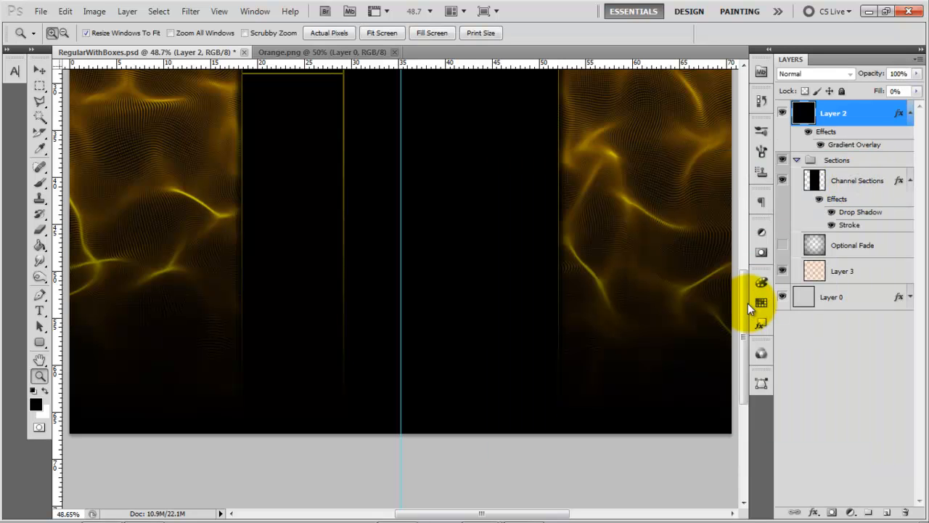
Step: Reduce the Channel Sections layer's fill to 0% so the texture shows through the boxes
drag(744, 306, 747, 211)
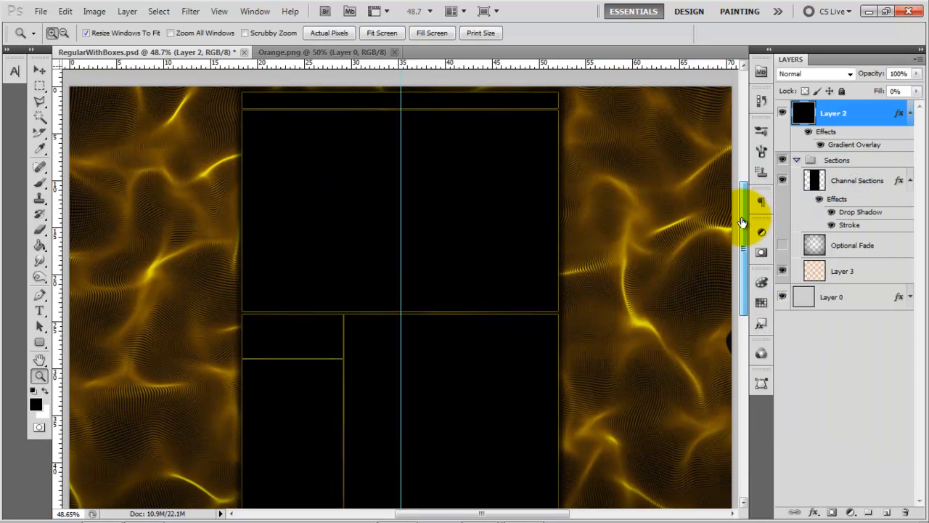
click(859, 191)
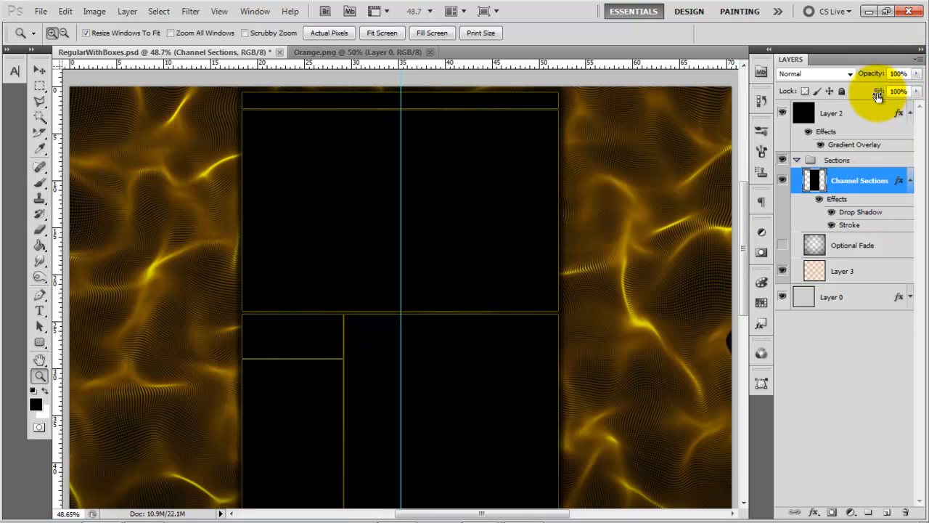
drag(879, 94, 698, 128)
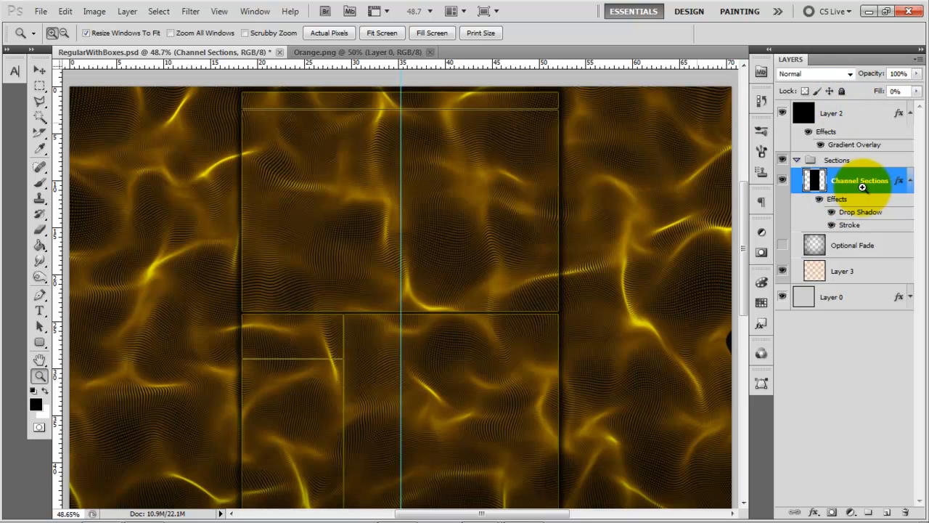
Step: Add a Gradient Overlay to the Channel Sections layer using the Dark preset, keeping its black and #414141 colour stops
double_click(862, 175)
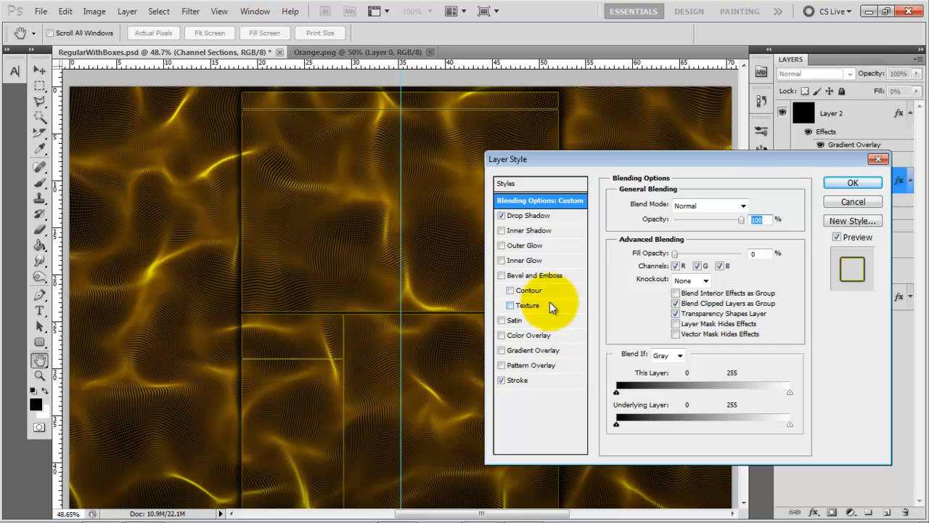
click(535, 351)
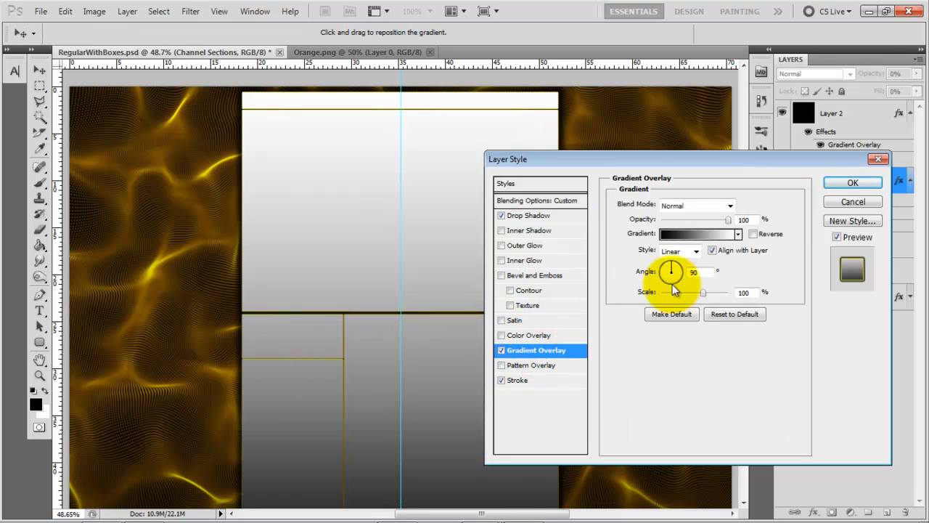
click(680, 234)
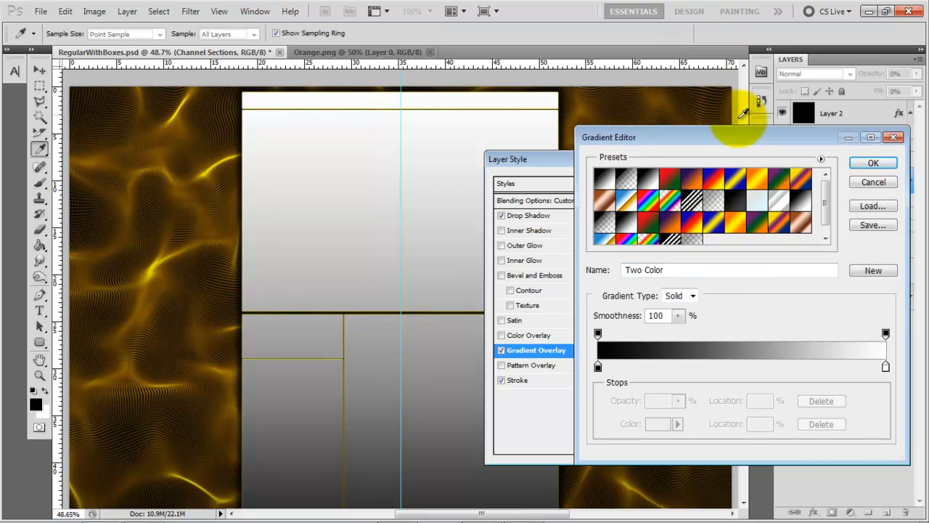
click(733, 204)
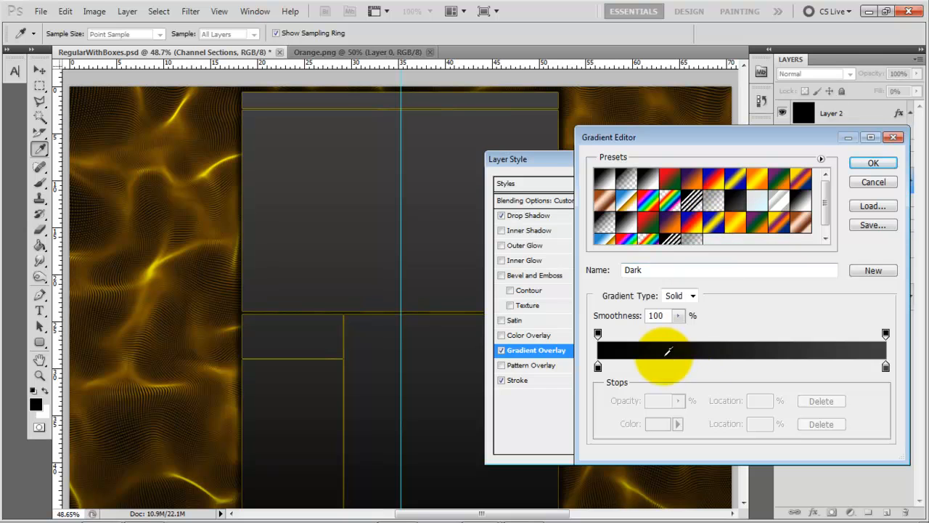
click(597, 366)
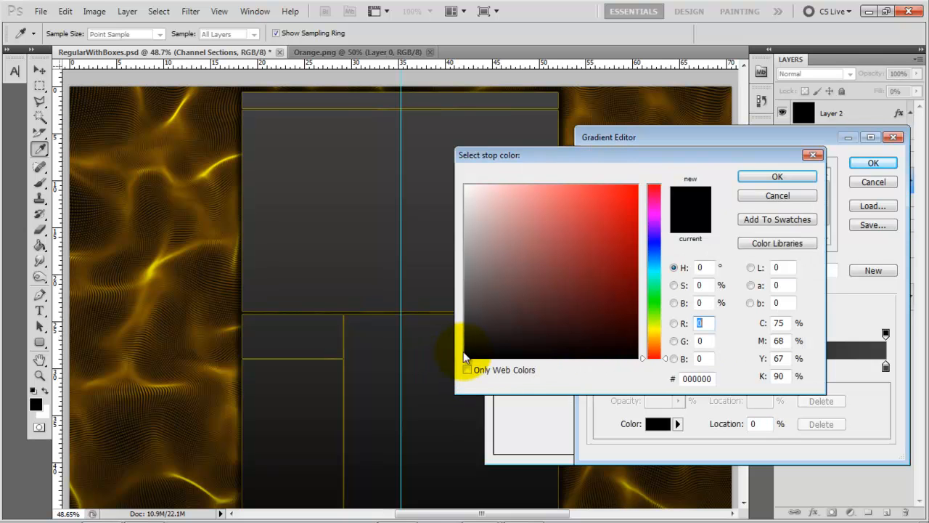
click(801, 177)
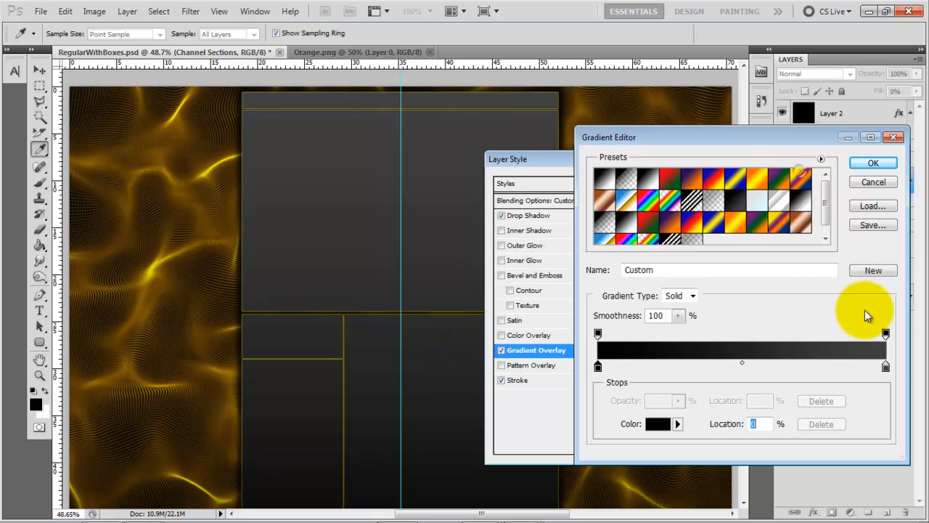
double_click(886, 369)
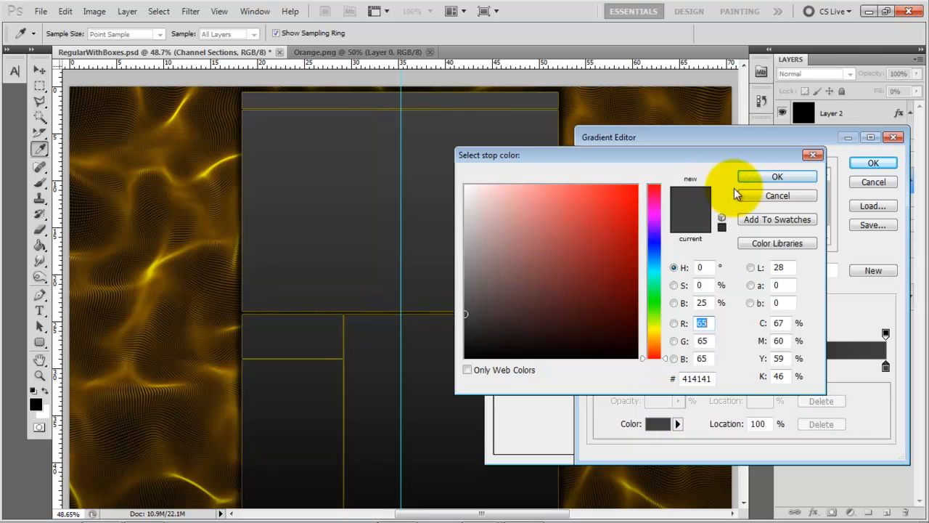
click(759, 176)
click(872, 162)
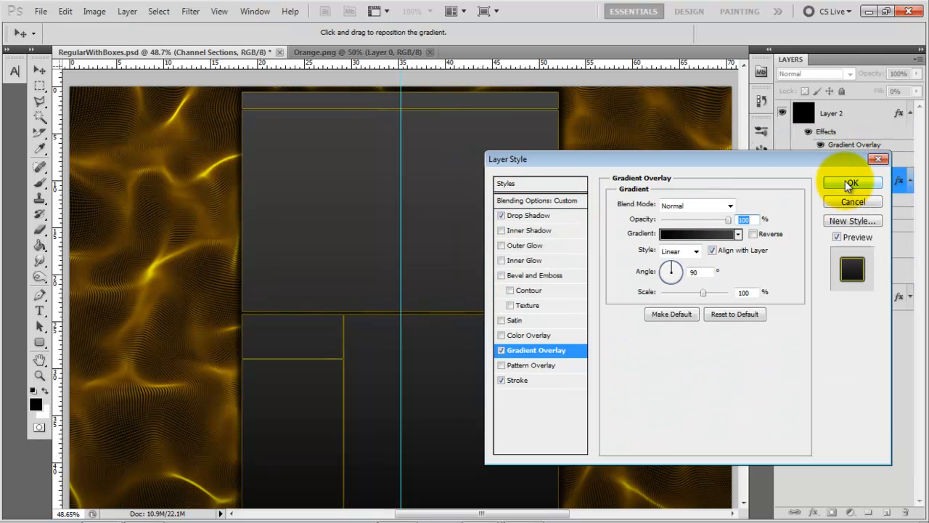
Step: Set the Channel Sections Gradient Overlay's blend mode to Multiply and apply the layer style
click(695, 205)
click(694, 10)
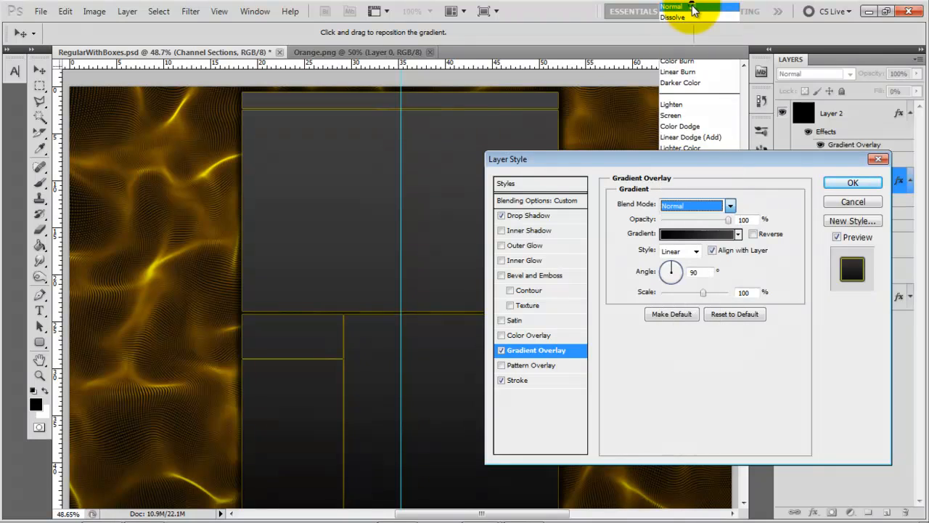
key(Up)
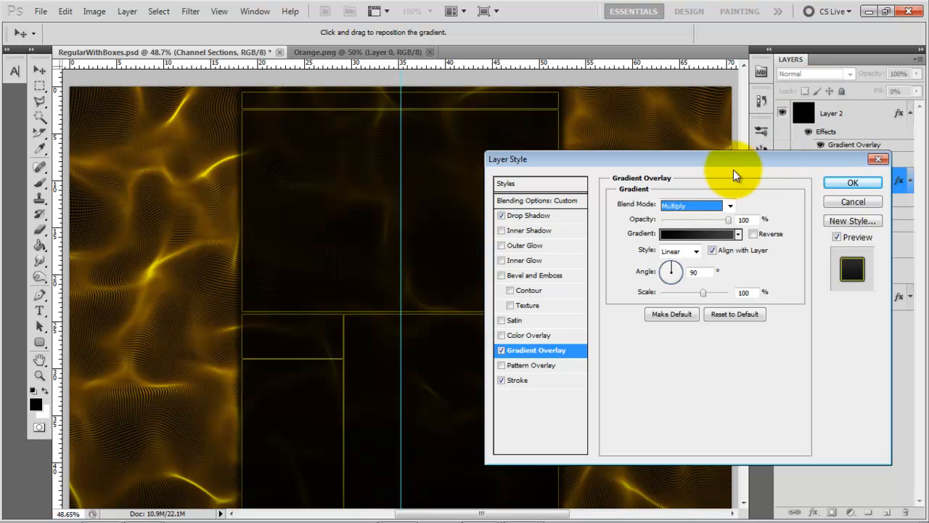
key(Tab)
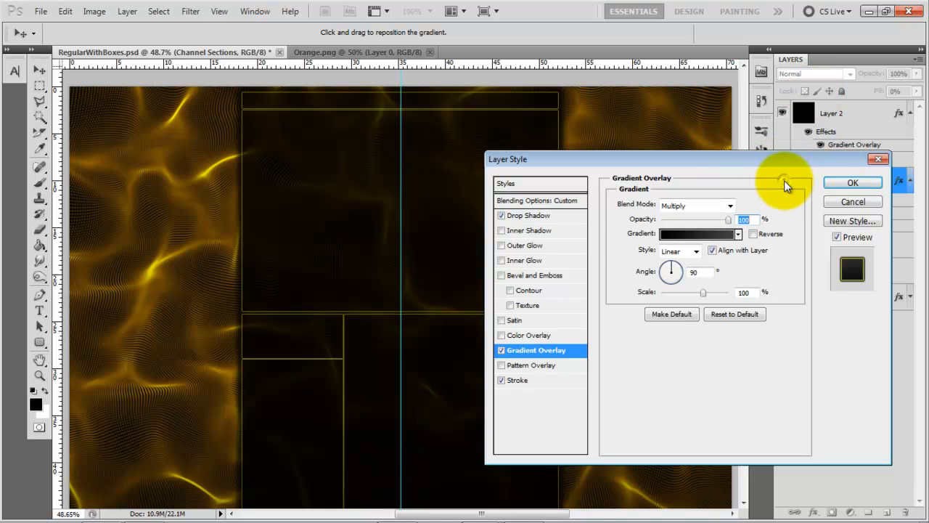
click(843, 183)
key(z)
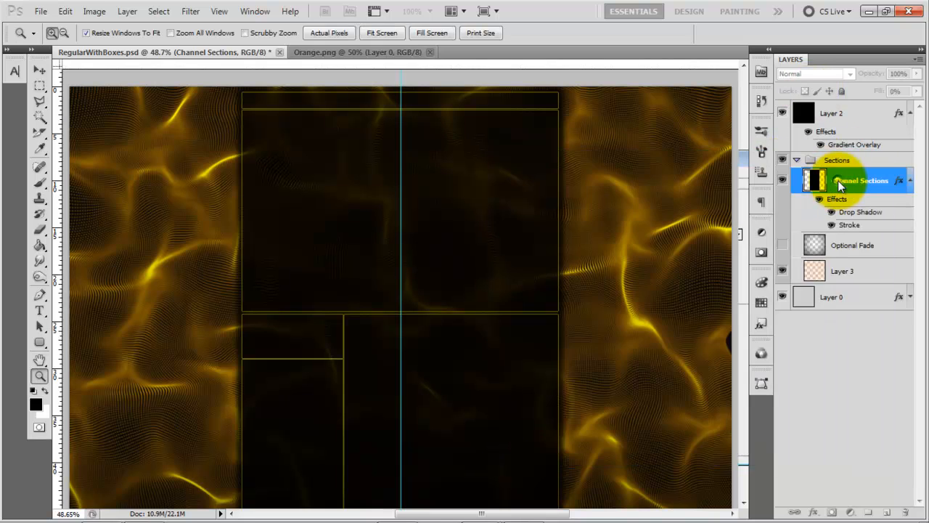
mouse_move(743, 196)
mouse_down()
mouse_move(748, 302)
mouse_move(737, 166)
mouse_move(735, 184)
mouse_up()
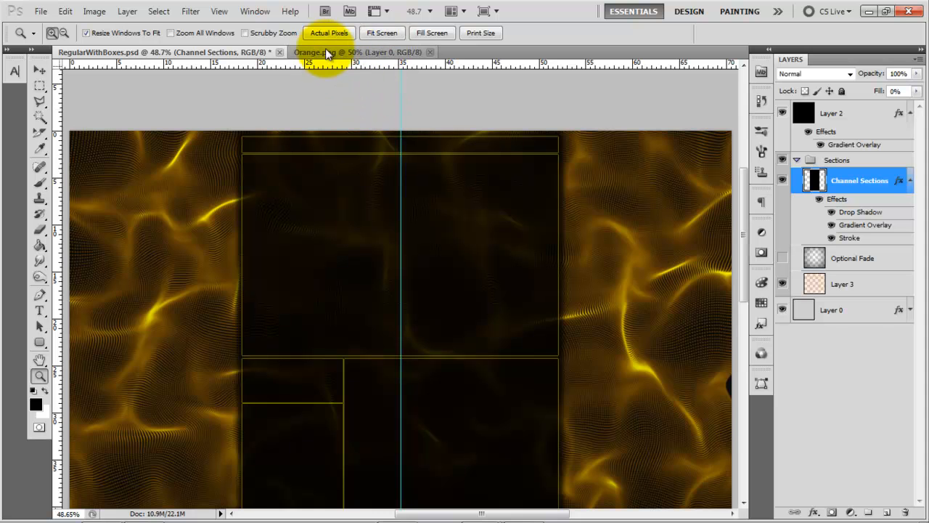
click(382, 33)
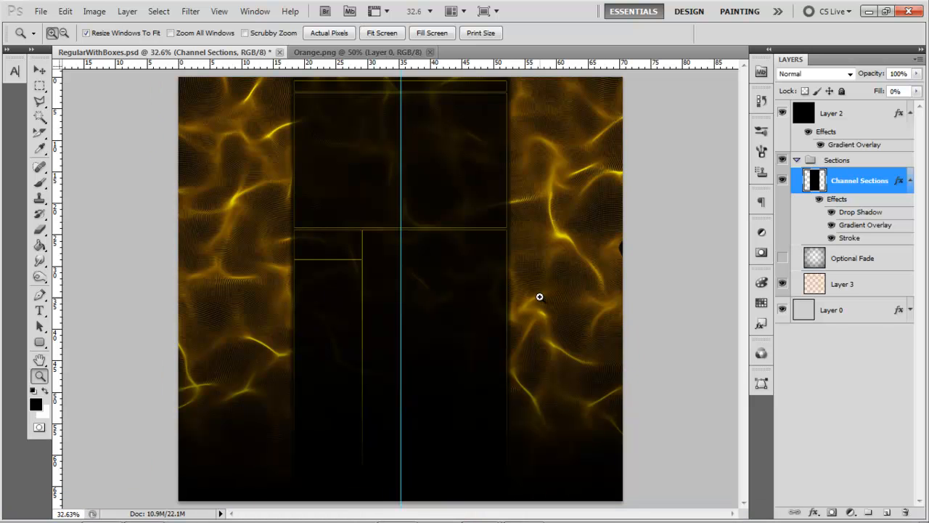
Step: Duplicate Layer 2 and transform the copy, rotating it 90° and stretching its height to about 105% to cover the canvas
click(866, 123)
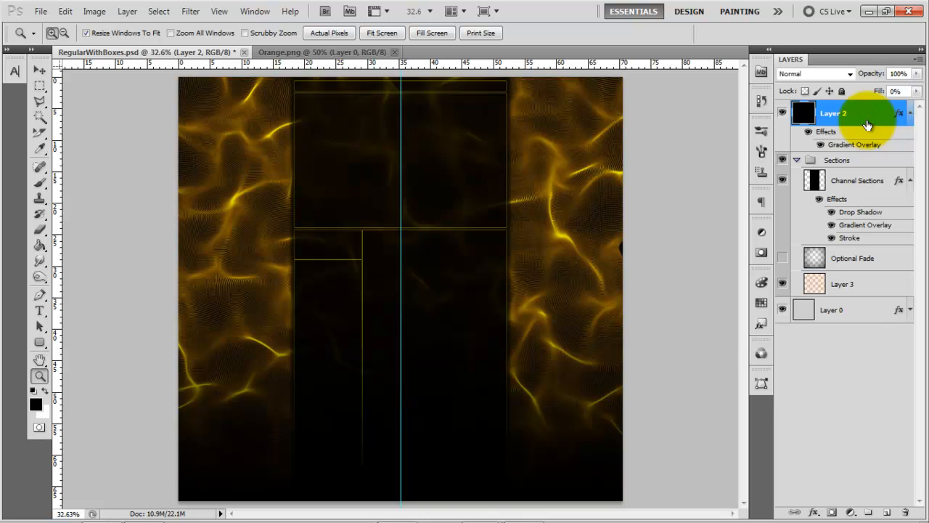
key(ctrl+j)
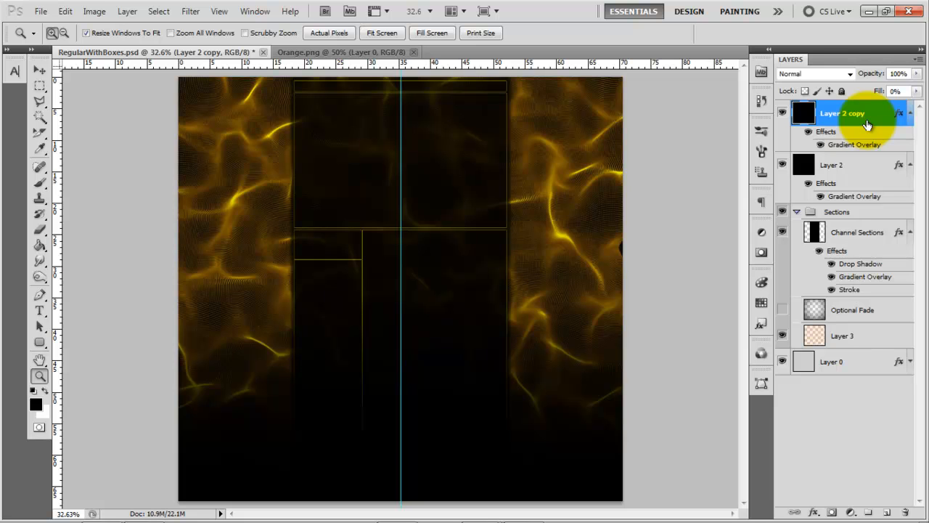
key(ctrl+t)
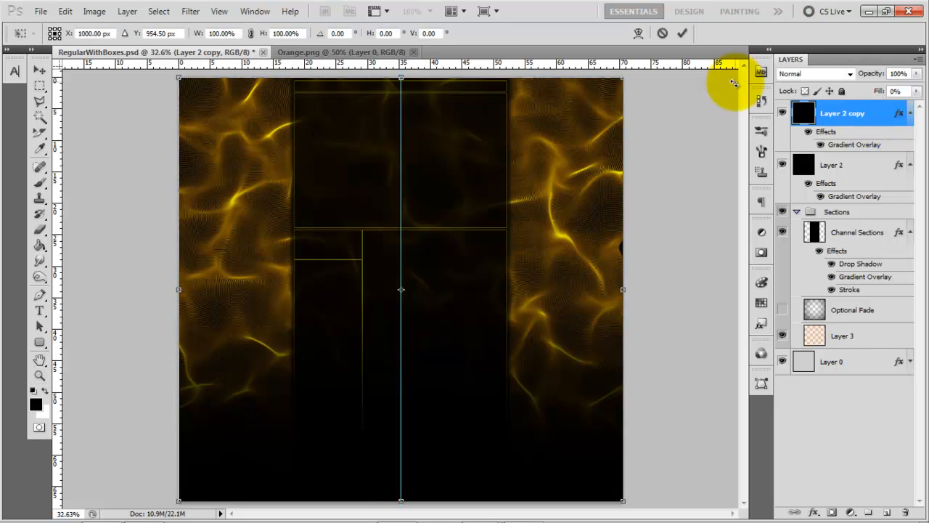
drag(670, 104, 479, 440)
click(656, 410)
drag(655, 410, 651, 363)
drag(613, 289, 575, 283)
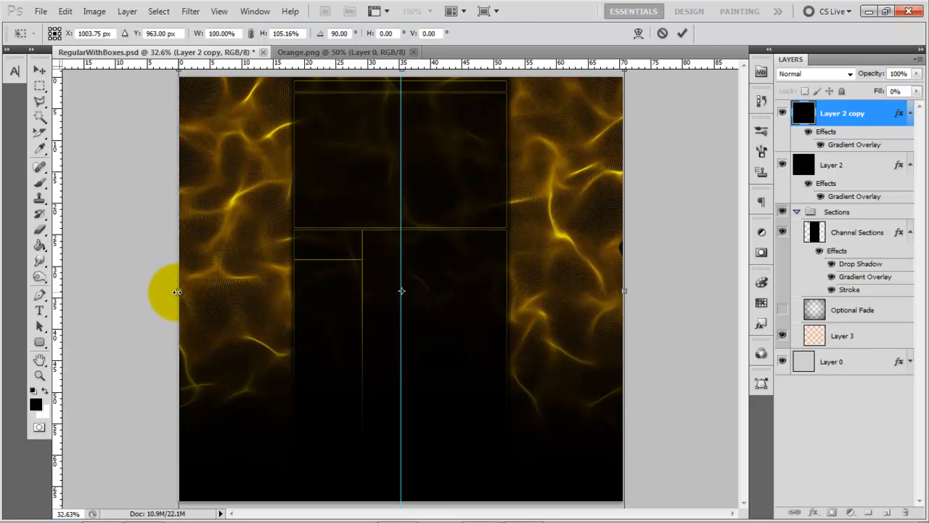
click(682, 33)
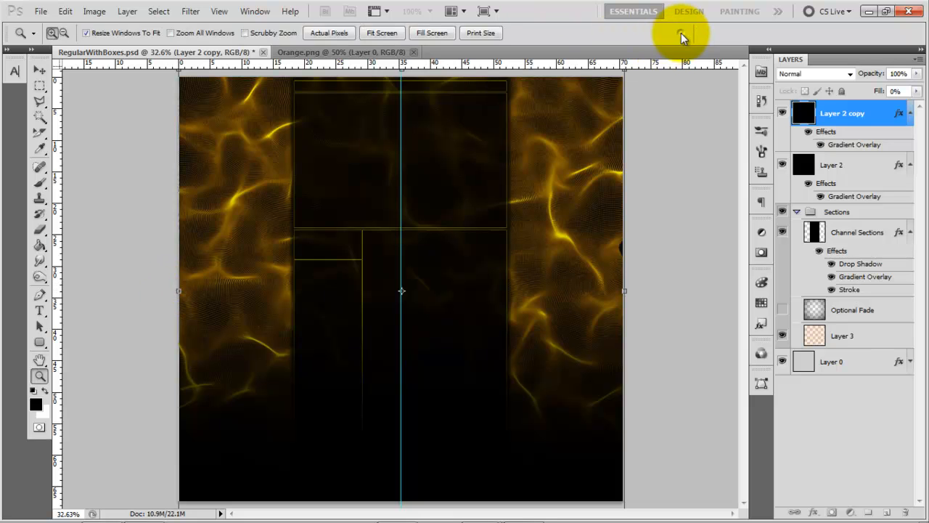
Step: Set the Layer 2 copy's Gradient Overlay angle to 0° and move its transparent opacity stop to location 16%
double_click(854, 145)
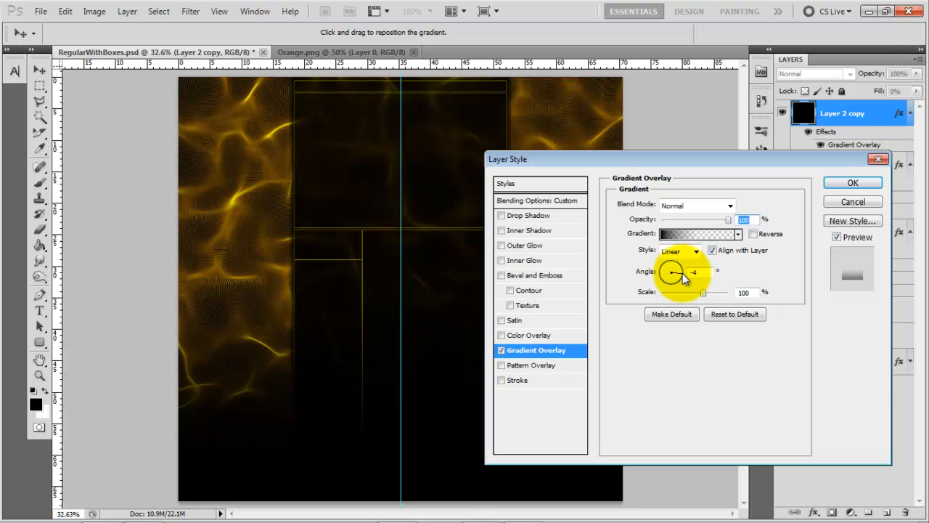
click(683, 273)
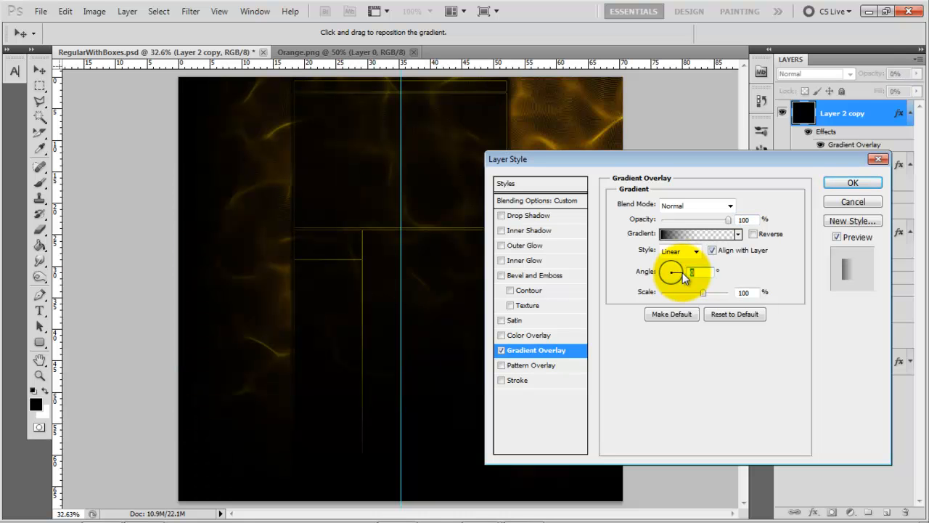
click(691, 234)
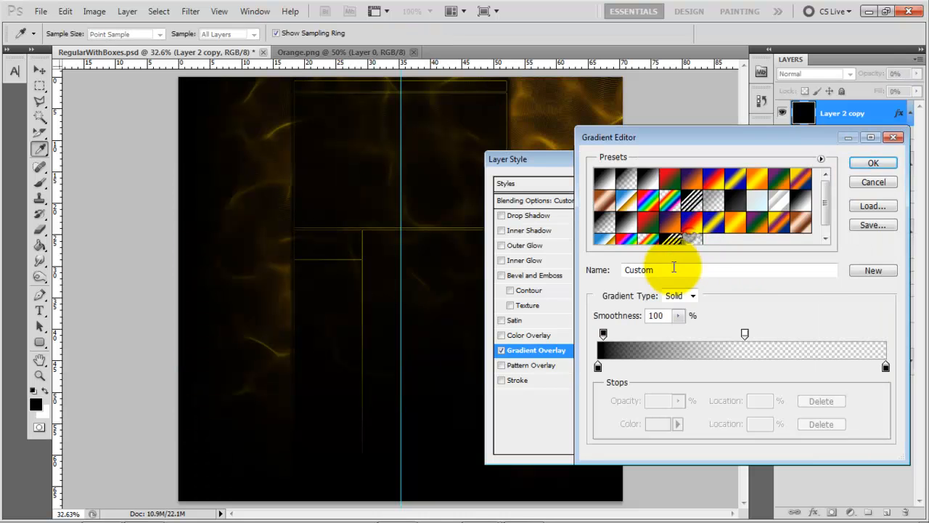
click(744, 333)
drag(744, 334, 661, 335)
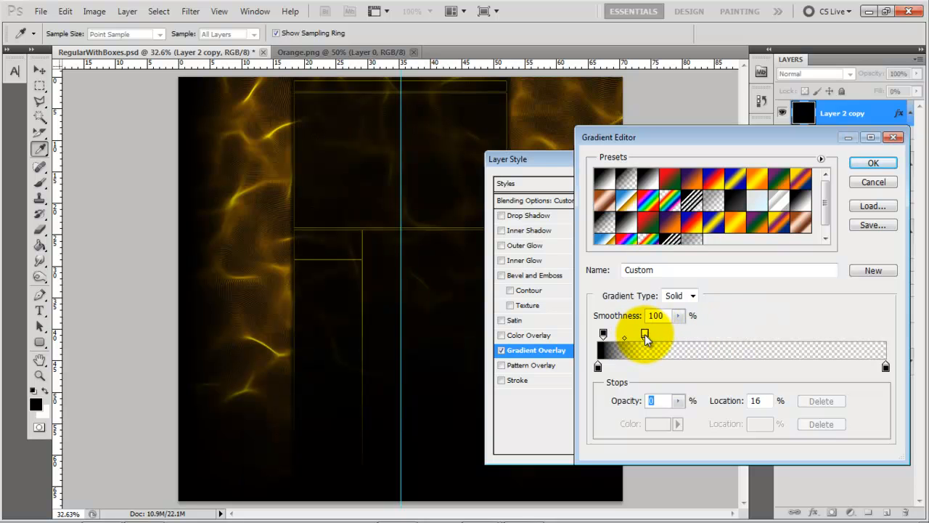
click(873, 163)
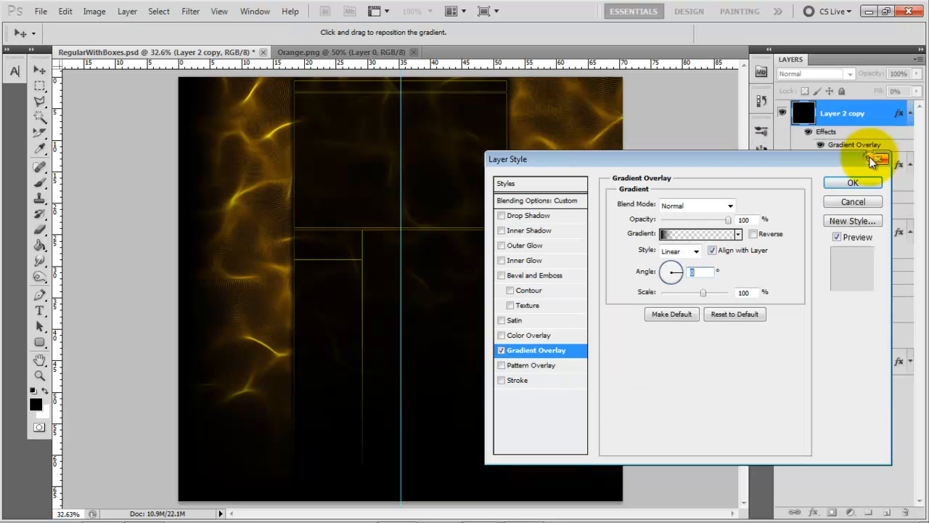
click(853, 185)
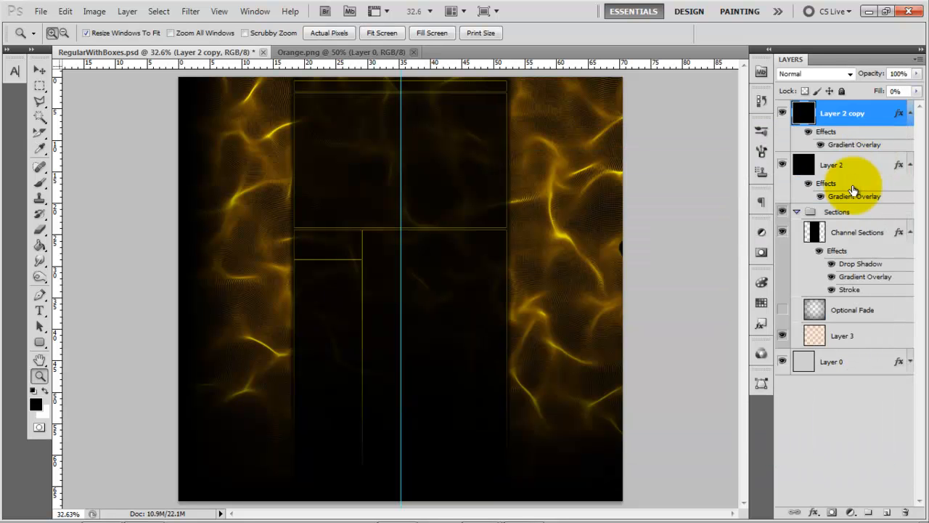
Step: Duplicate the left-edge fade layer and set the new copy's Gradient Overlay angle to 180° to fade the right edge
key(ctrl+j)
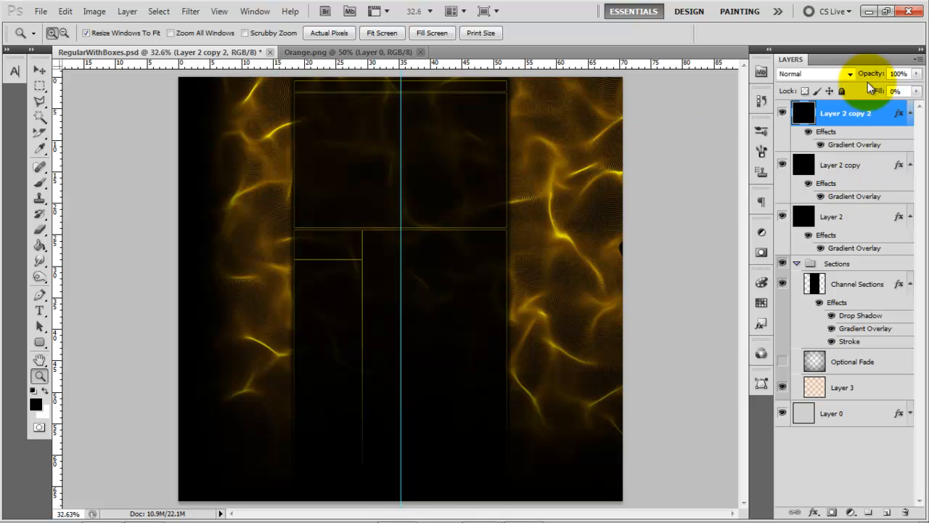
double_click(859, 146)
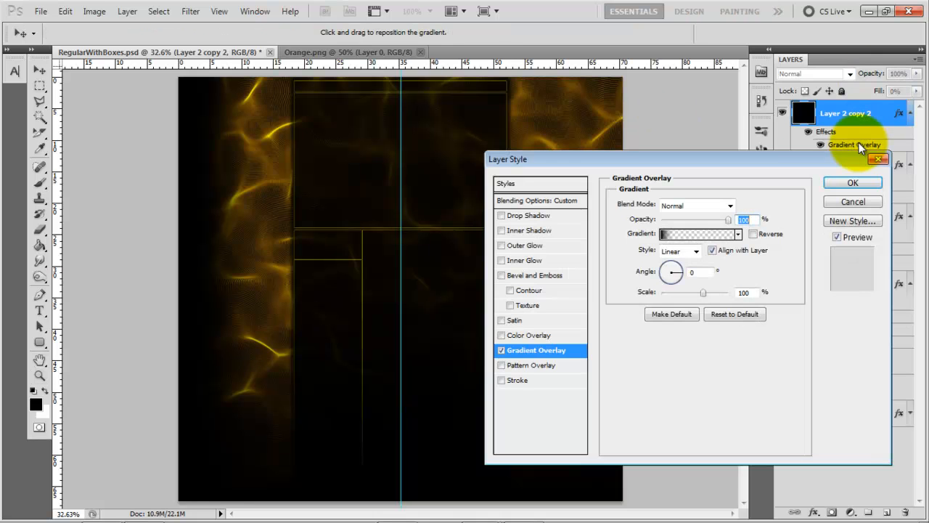
drag(677, 273, 646, 273)
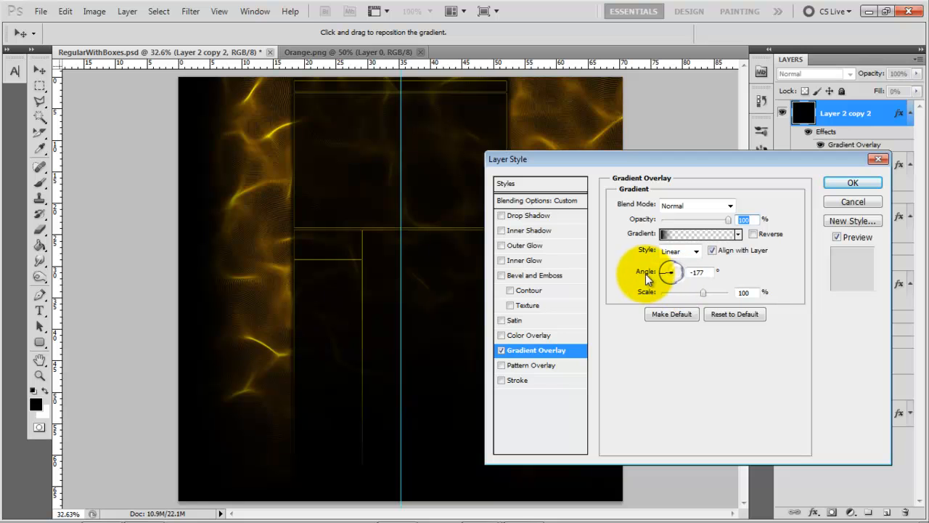
click(645, 272)
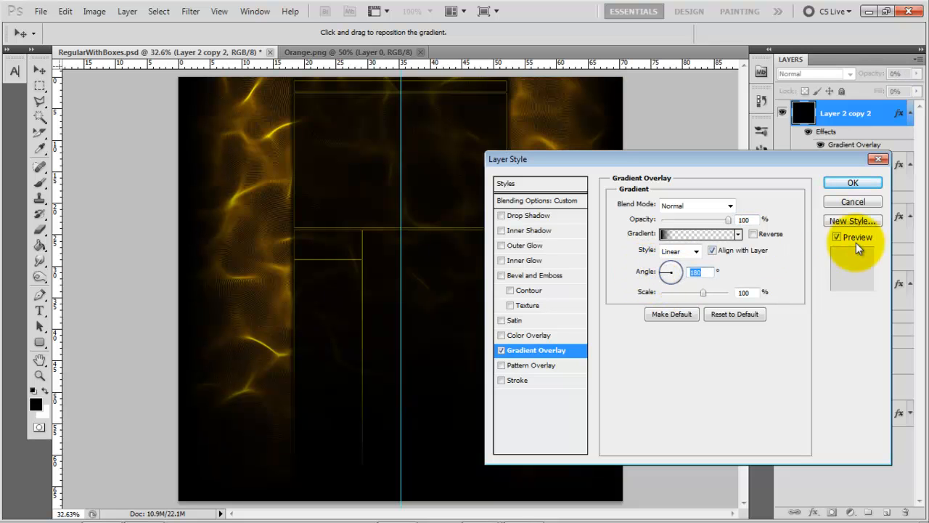
click(871, 187)
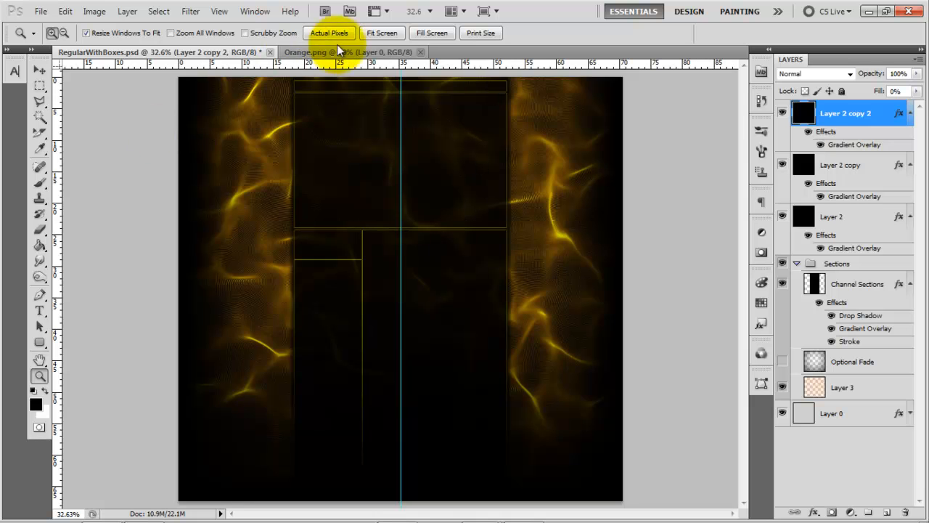
click(384, 34)
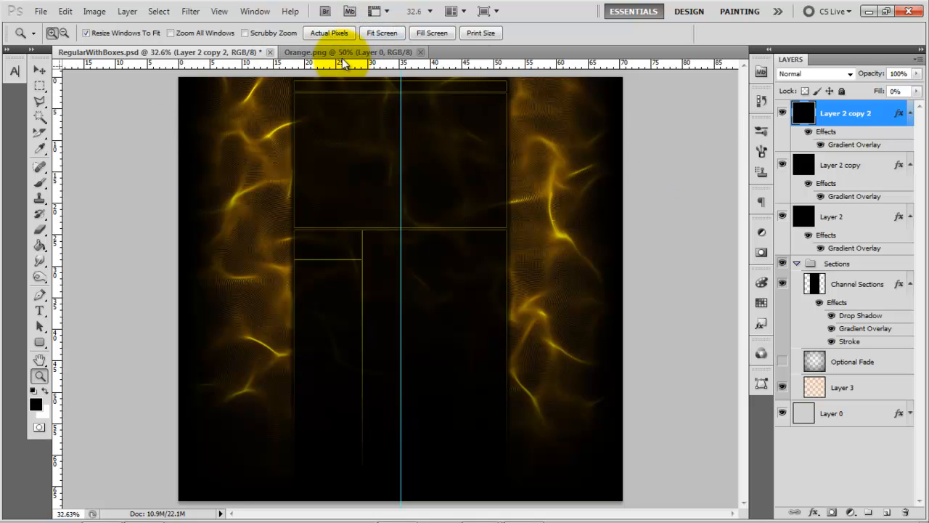
click(339, 32)
drag(742, 273, 734, 182)
key(alt)
alt+click(413, 208)
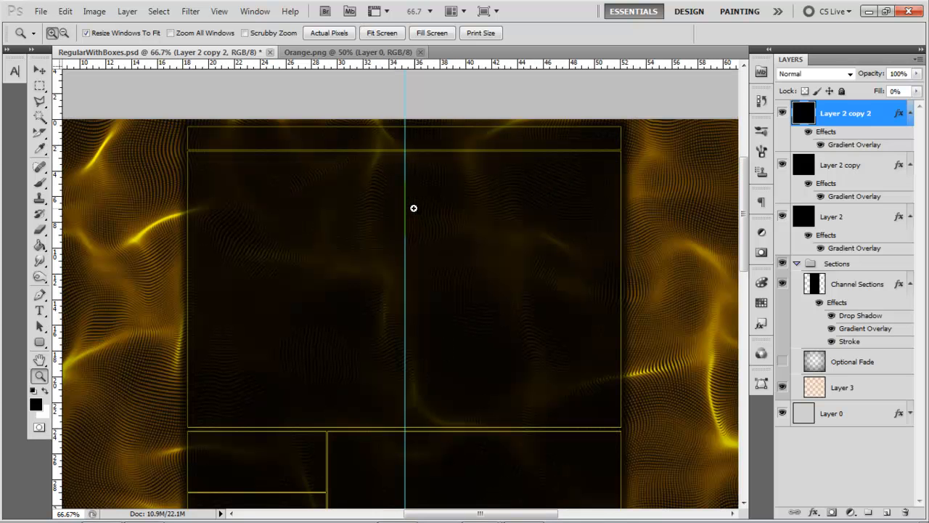
Step: Start a Save for Web & Devices export of the channel background and set the file format to JPEG
click(37, 12)
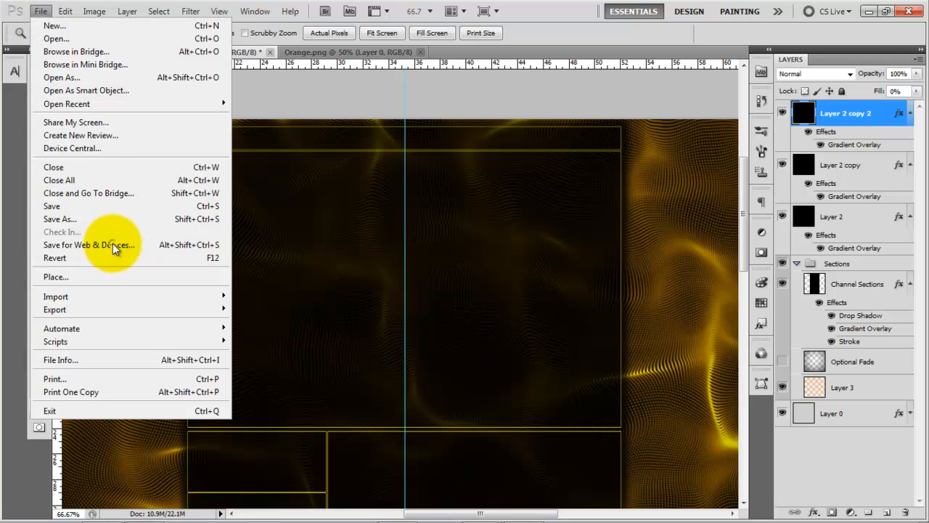
click(145, 245)
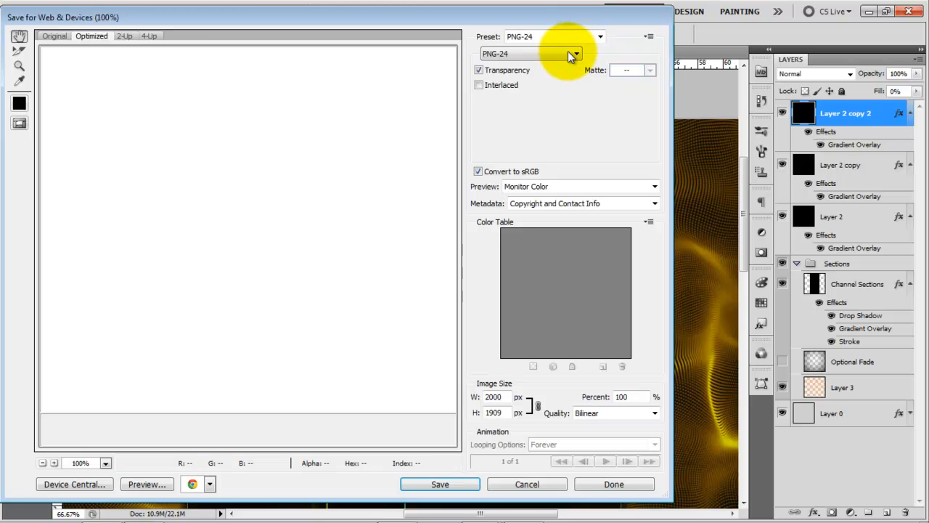
click(567, 51)
click(560, 52)
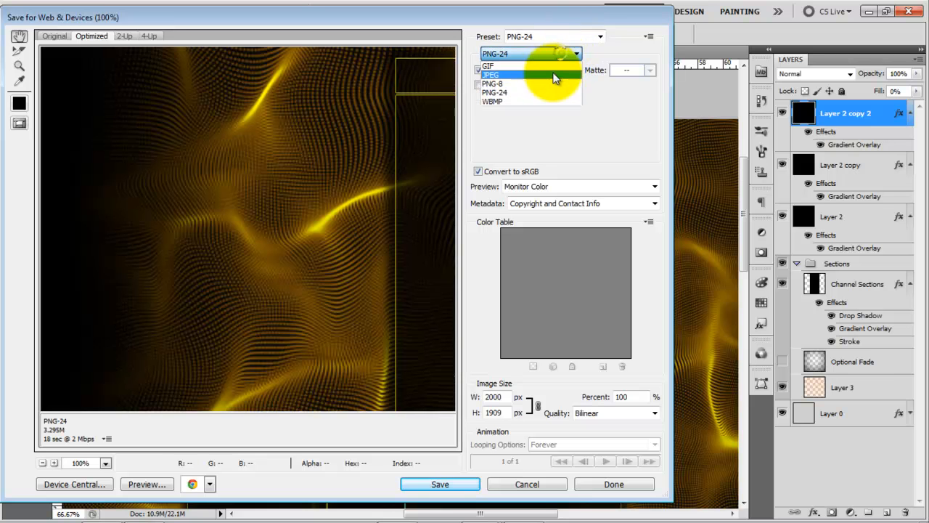
click(556, 75)
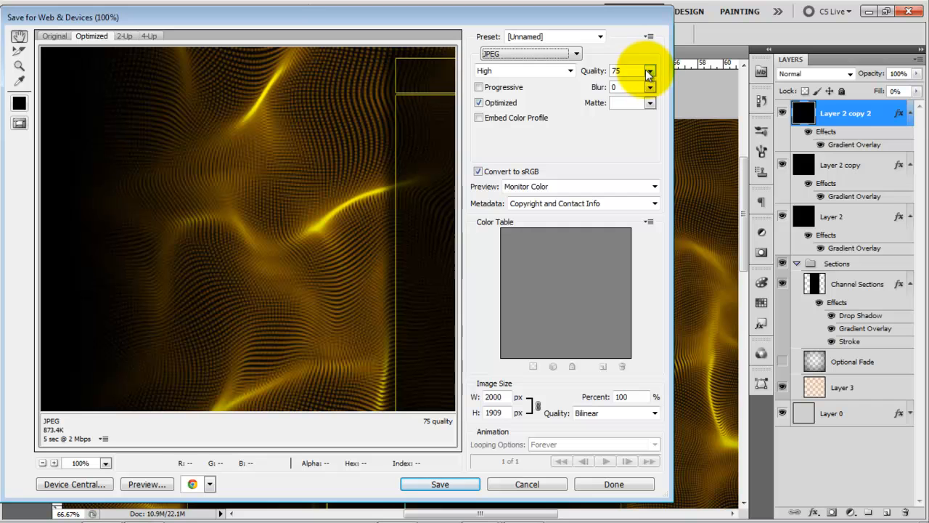
Step: Lower the JPEG export quality to 33
click(650, 72)
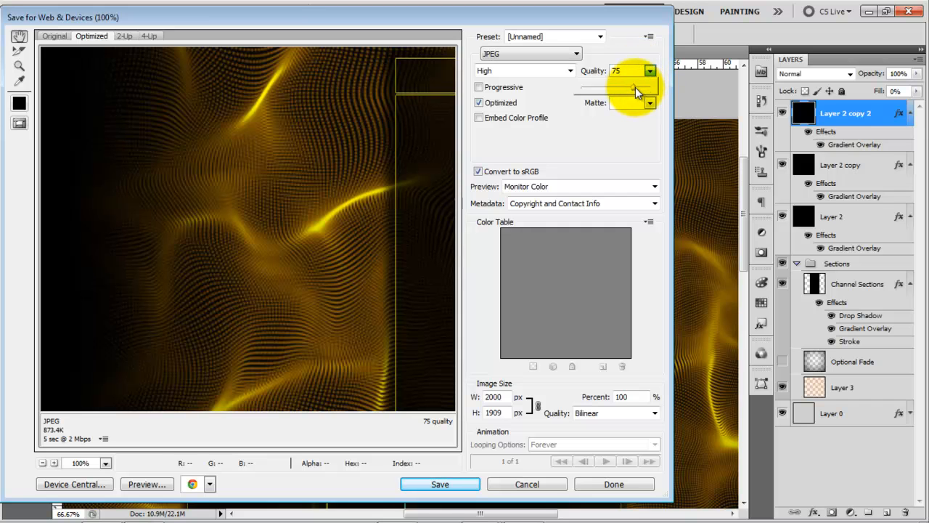
drag(633, 85, 607, 92)
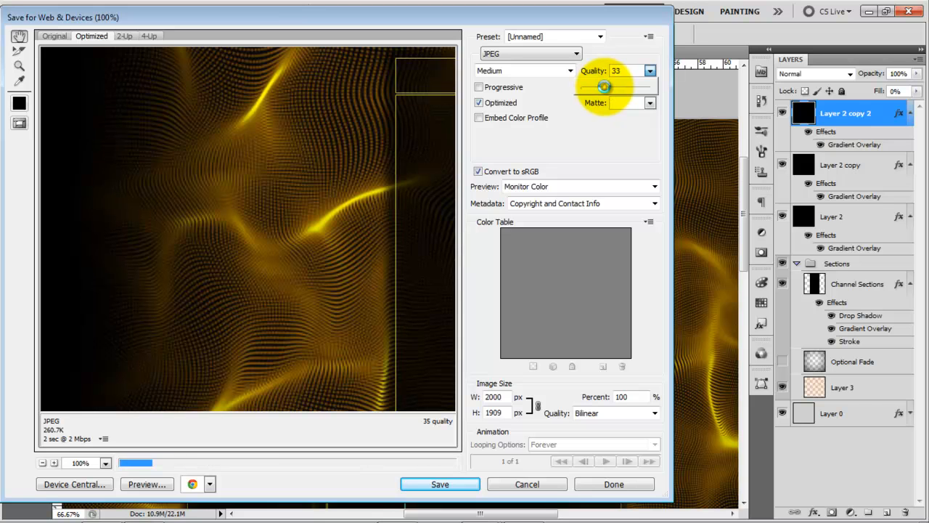
click(606, 87)
click(605, 86)
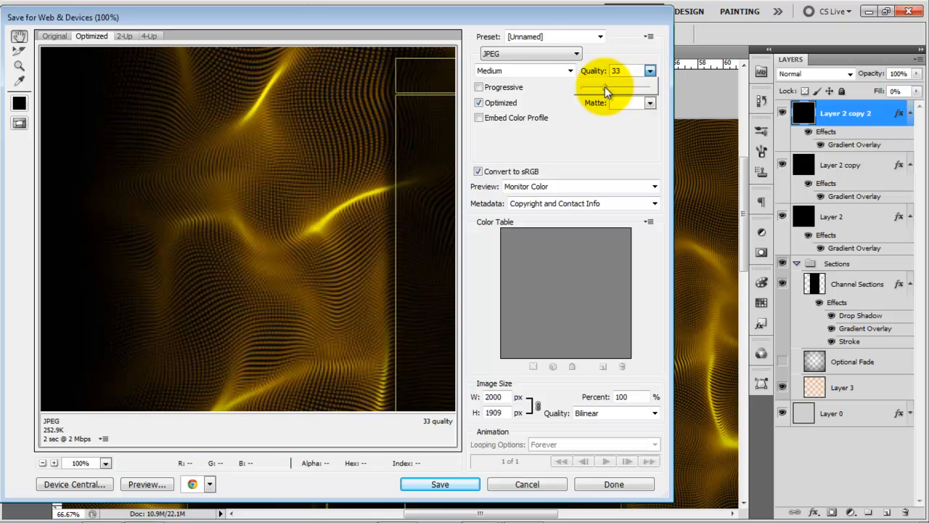
click(588, 119)
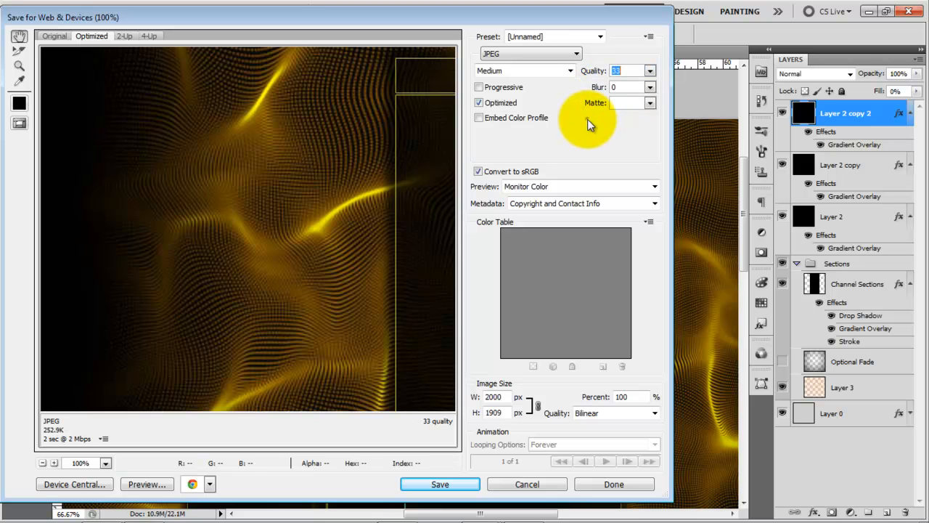
Step: Examine the compressed JPEG preview at 66.7% across different areas of the background for visible quality loss
click(45, 462)
drag(233, 205, 93, 188)
drag(303, 274, 532, 308)
drag(294, 179, 56, 82)
drag(126, 338, 552, 13)
drag(498, 165, 217, 362)
drag(294, 148, 265, 462)
drag(290, 157, 246, 336)
drag(251, 191, 282, 181)
Step: Open the save prompt for the optimized image, cancel it, and close Save for Web & Devices while keeping its settings
click(414, 484)
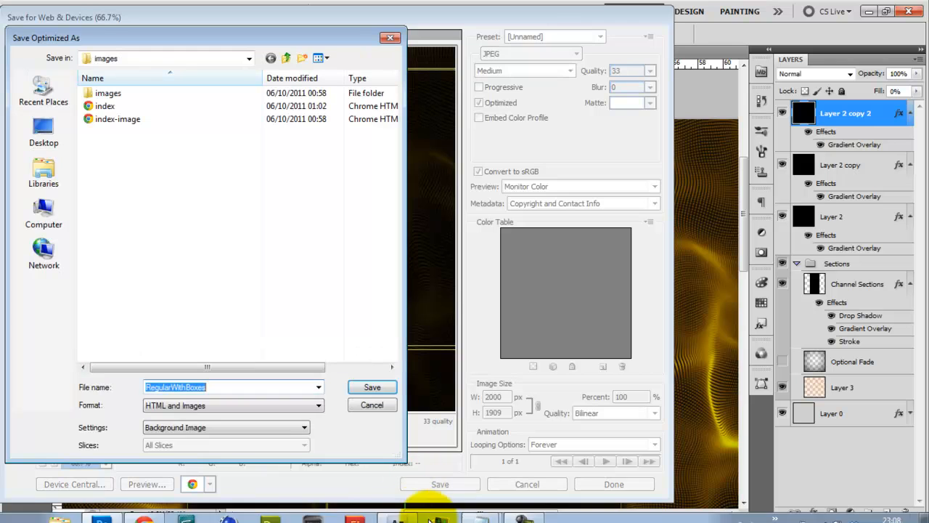
click(361, 407)
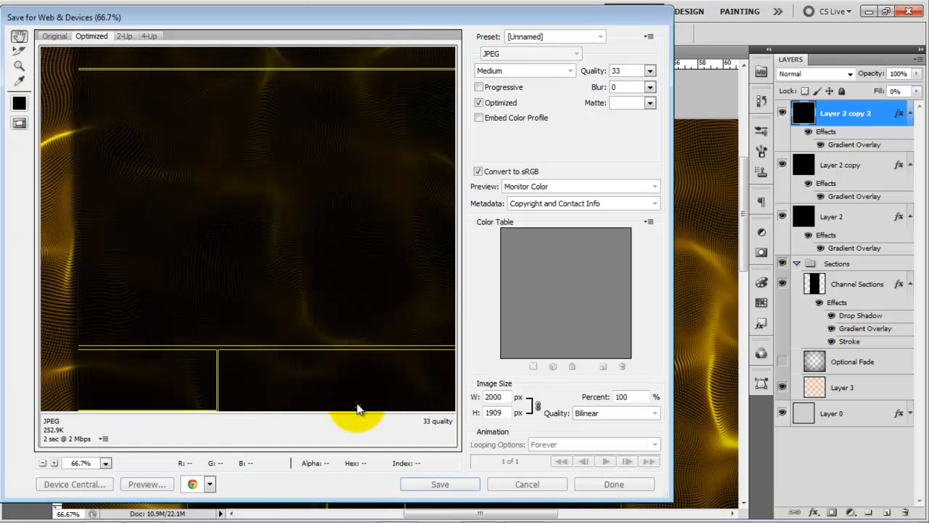
click(597, 485)
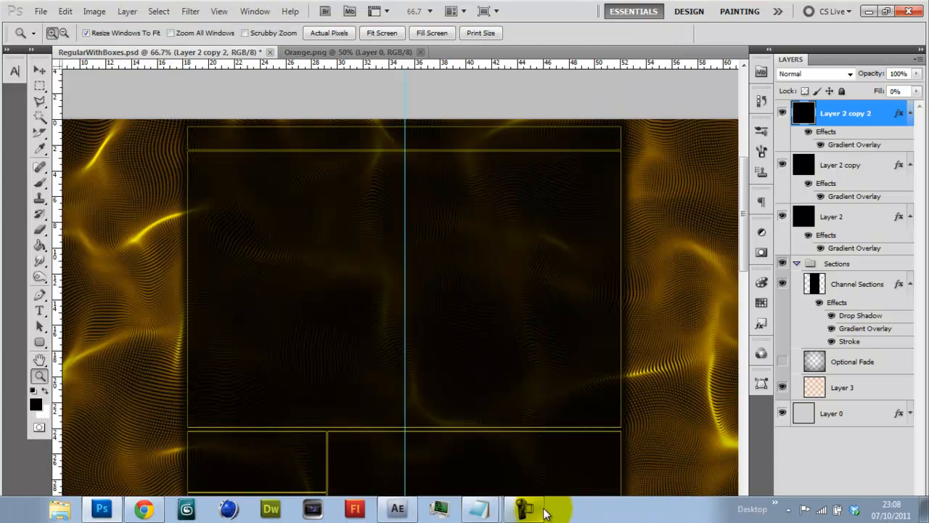